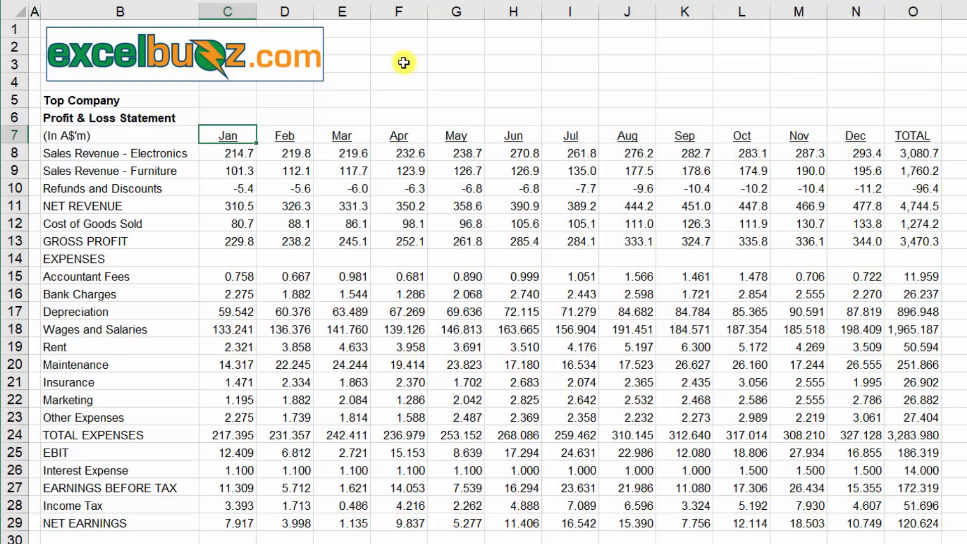
Jump across the table's edges from the TOTAL heading to the (In A$'m) label, down to NET EARNINGS and over to its total
{"action": "key", "text": "ctrl+Right"}
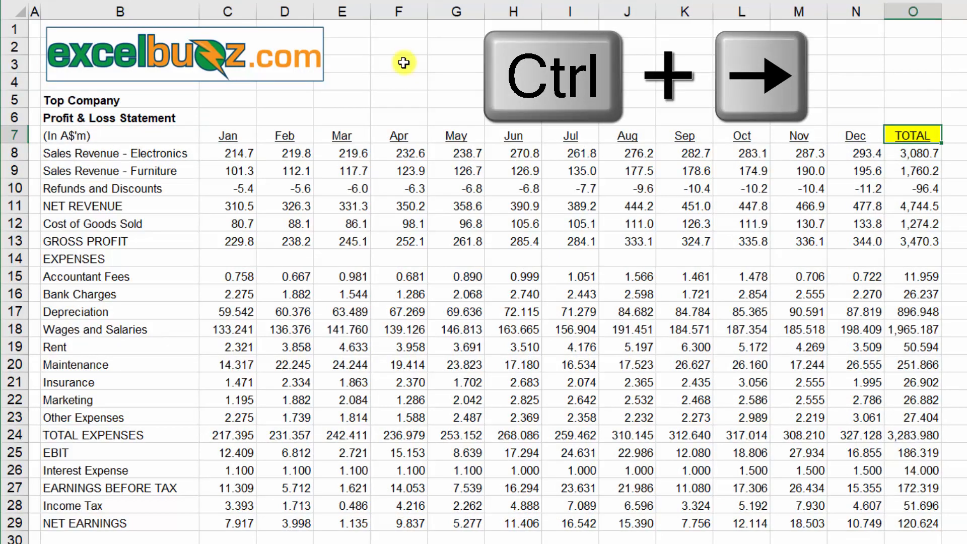
{"action": "key", "text": "ctrl+Left"}
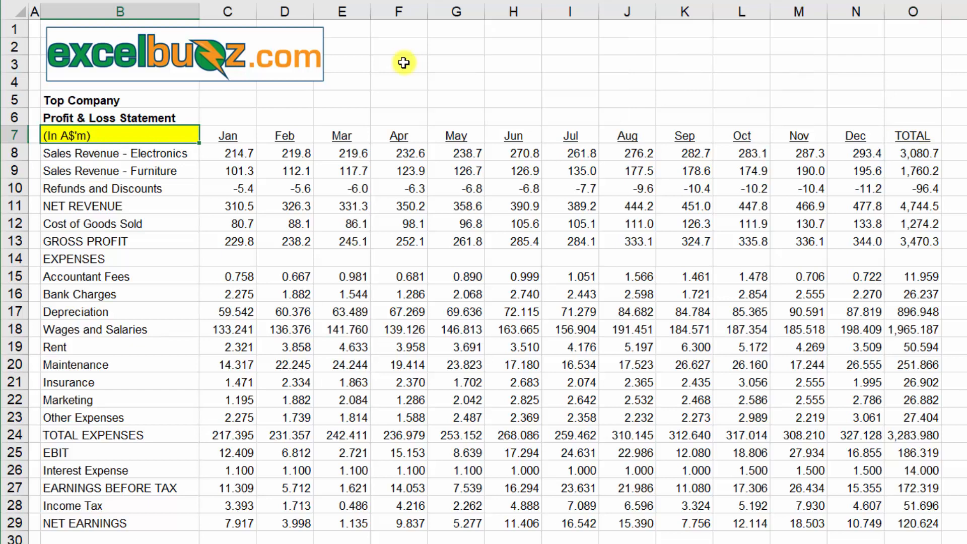
{"action": "key", "text": "ctrl+Down"}
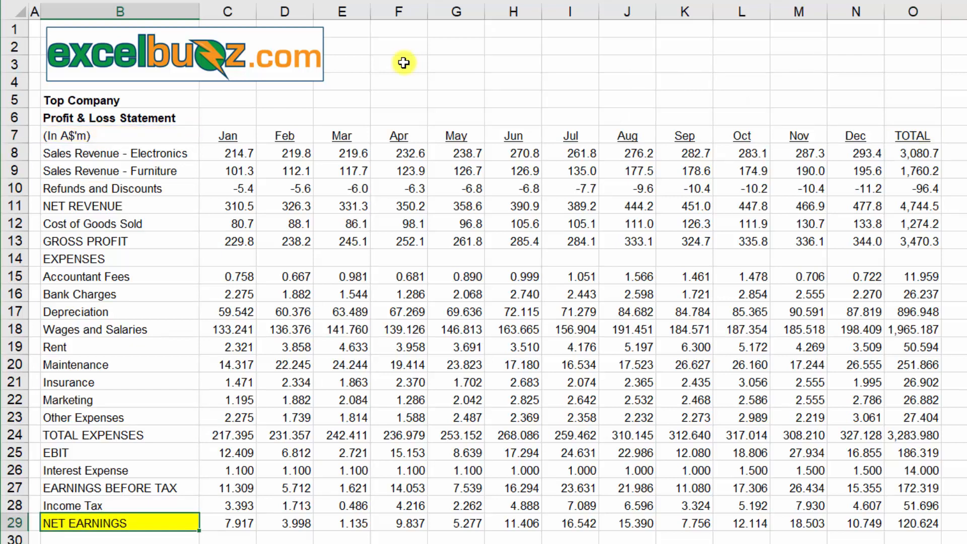
{"action": "key", "text": "ctrl+Right"}
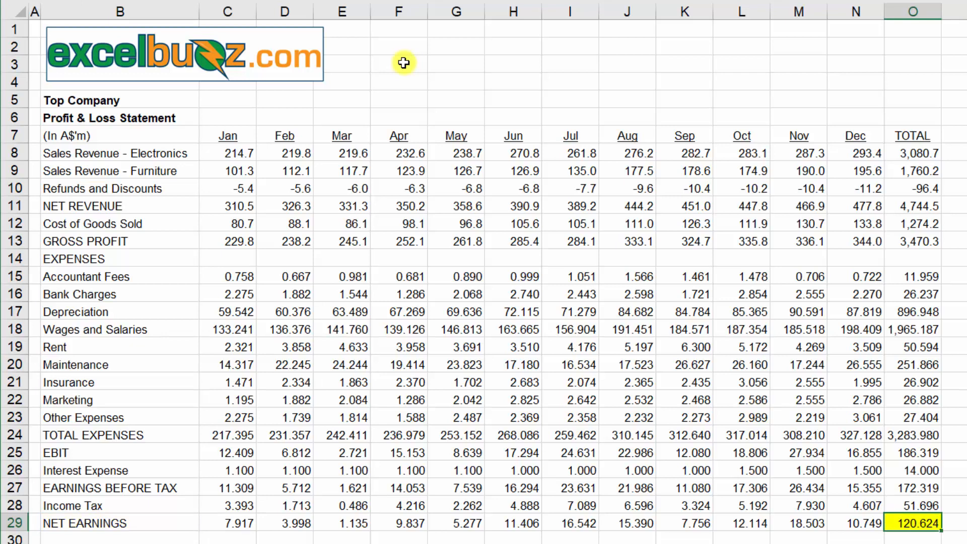
Return up the TOTAL column to its heading and select the header row back to the (In A$'m) label
{"action": "key", "text": "ctrl+Up"}
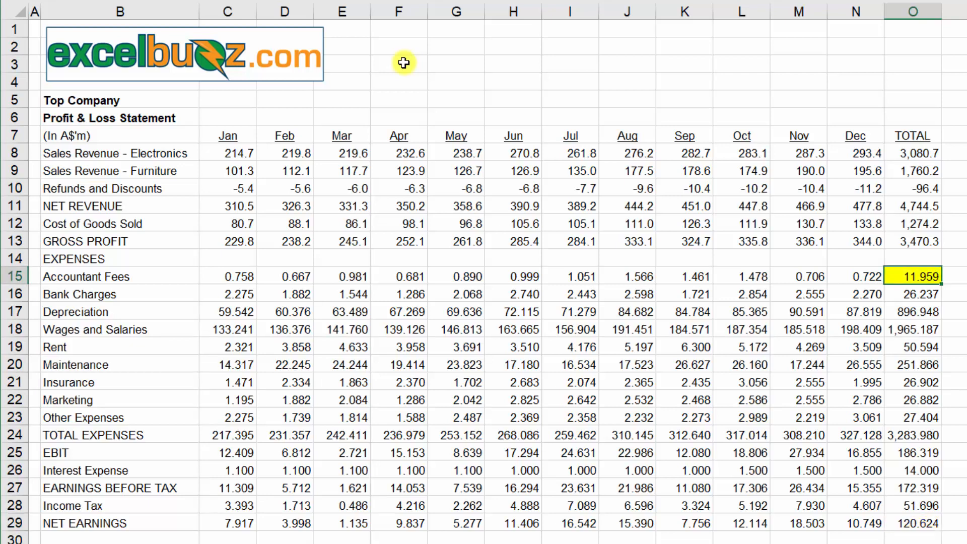
{"action": "key", "text": "ctrl+Up"}
{"action": "key", "text": "ctrl+Up"}
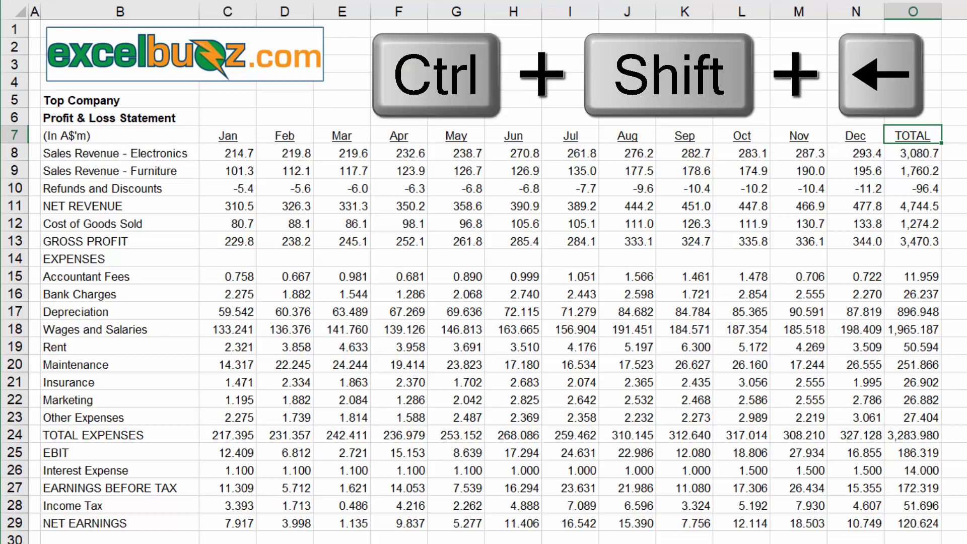
{"action": "key", "text": "ctrl+shift+Left"}
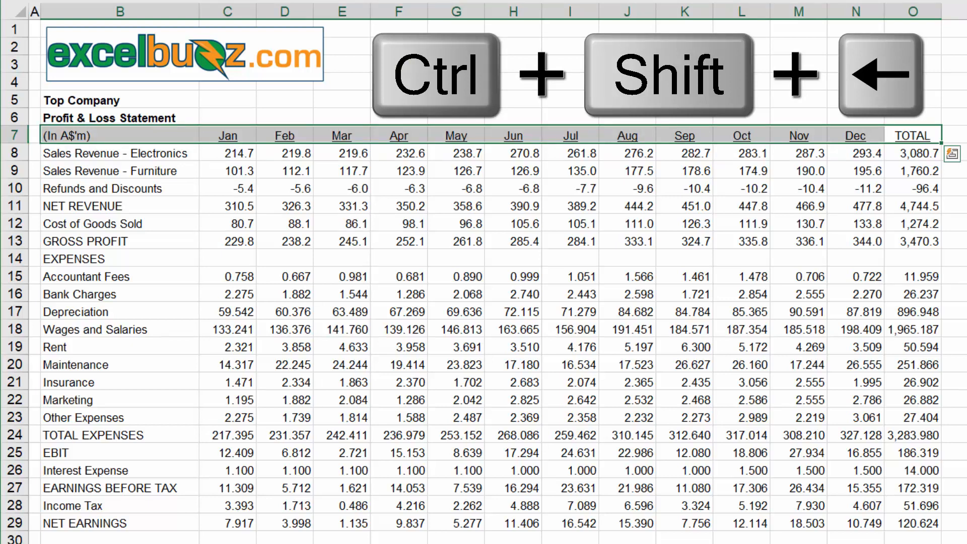
{"action": "key", "text": "ctrl+Left"}
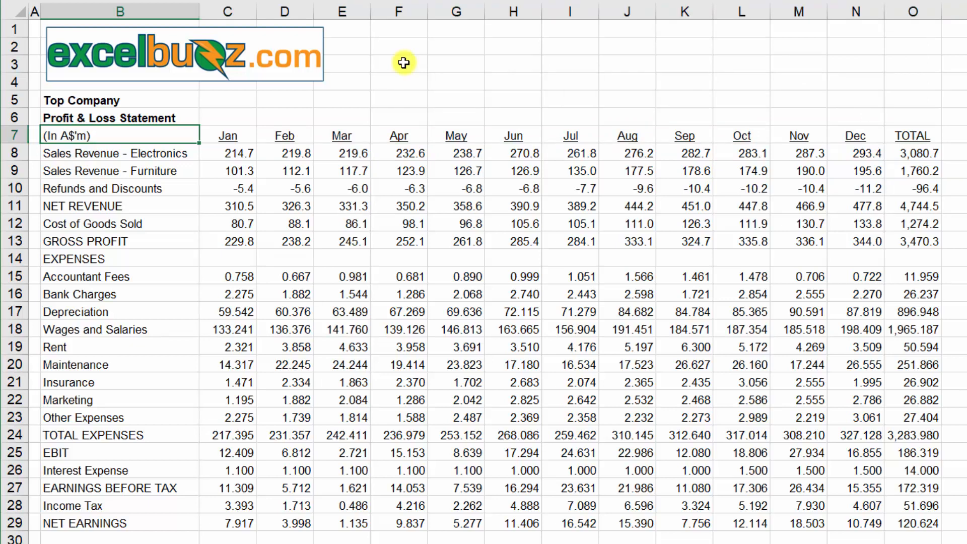
Select the figures from January Accountant Fees through the NET EARNINGS total, C15:O29
{"action": "key", "text": "Right"}
{"action": "key", "text": "Down"}
{"action": "key", "text": "Down"}
{"action": "key", "text": "Down"}
{"action": "key", "text": "Down"}
{"action": "key", "text": "Down"}
{"action": "key", "text": "Down"}
{"action": "key", "text": "Down"}
{"action": "key", "text": "Down"}
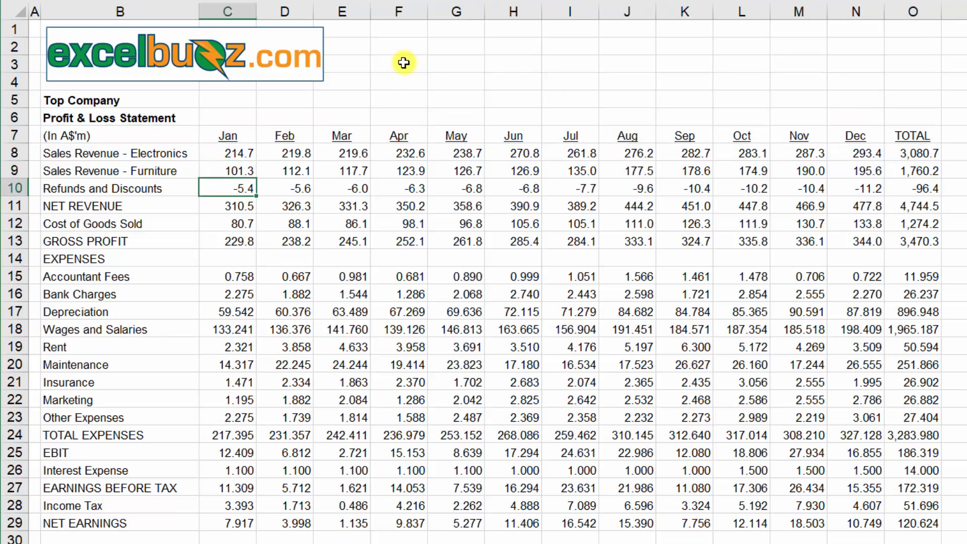
{"action": "key", "text": "F4"}
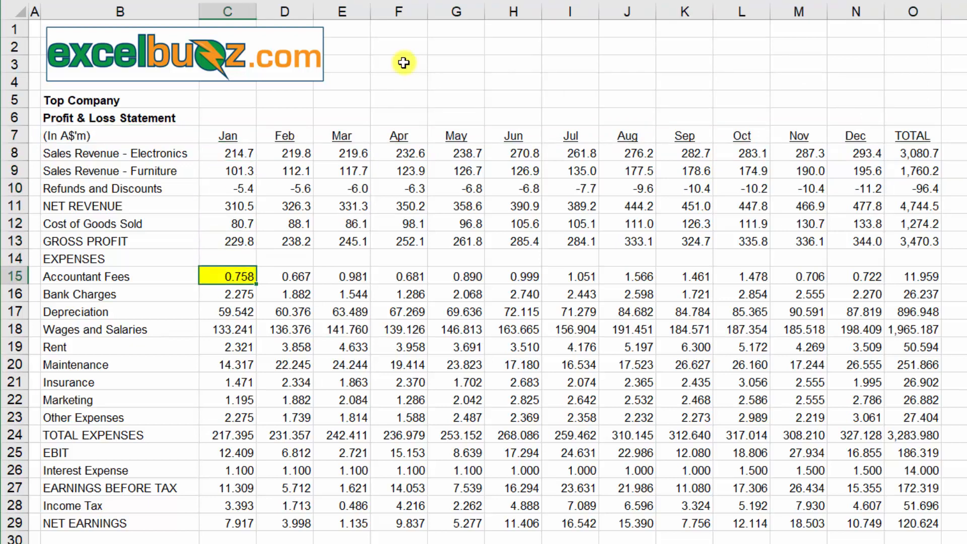
{"action": "key", "text": "ctrl+shift+Right"}
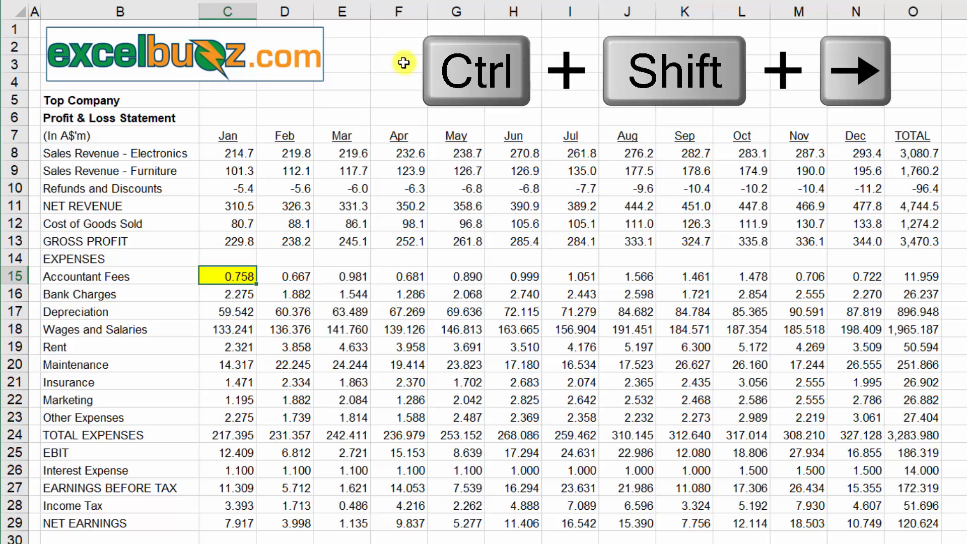
{"action": "key", "text": "ctrl+shift+Down"}
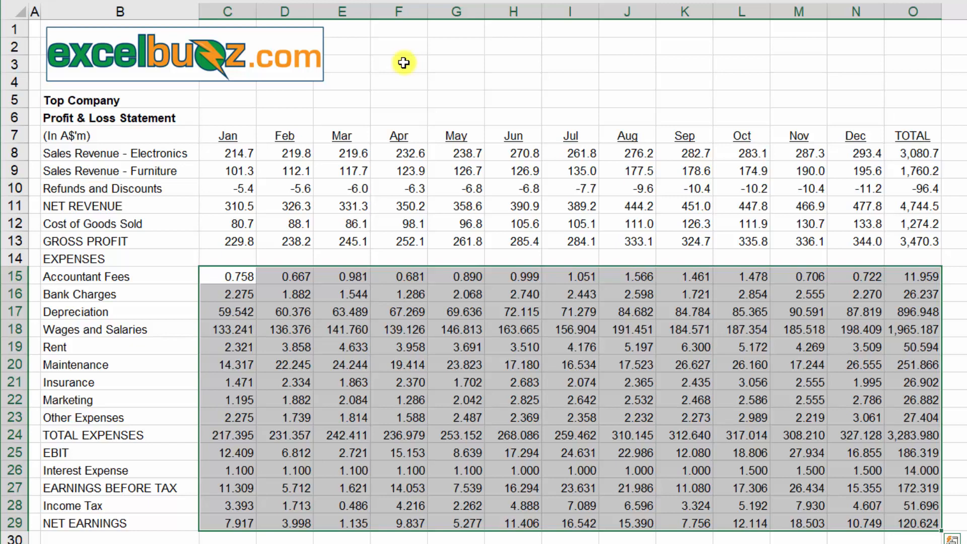
Make the month header row bold, from the (In A$'m) label across to TOTAL
{"action": "key", "text": "Left"}
{"action": "key", "text": "ctrl+Up"}
{"action": "key", "text": "Right"}
{"action": "key", "text": "Down"}
{"action": "key", "text": "Down"}
{"action": "key", "text": "Left"}
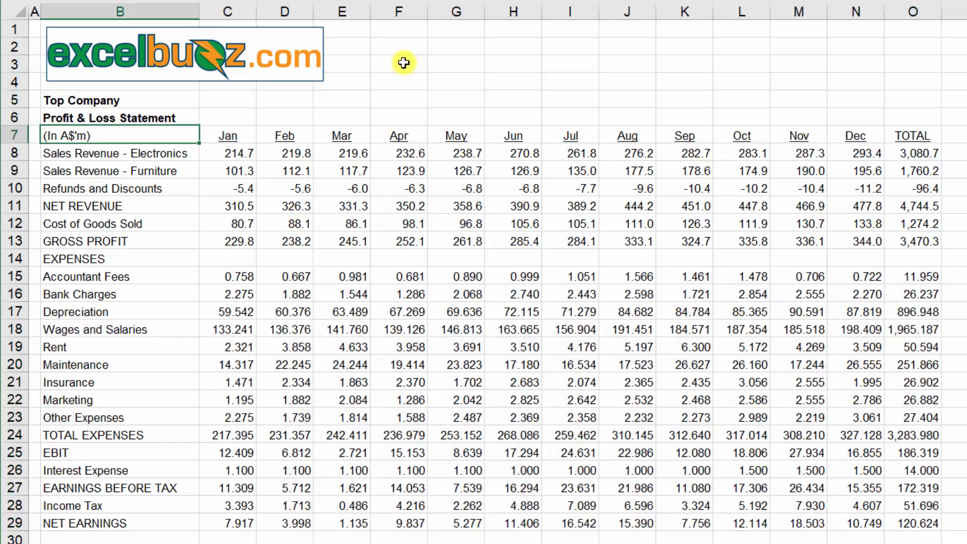
{"action": "key", "text": "ctrl+shift+Right"}
Make the whole TOTAL column bold, from its heading down to NET EARNINGS
{"action": "key", "text": "ctrl+Right"}
{"action": "key", "text": "ctrl+shift+Down"}
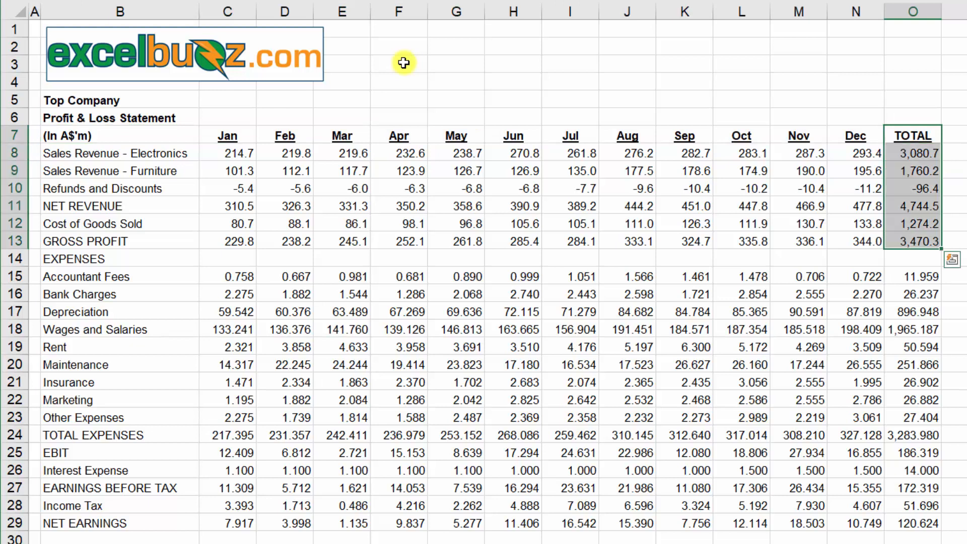
{"action": "key", "text": "ctrl+shift+Down"}
{"action": "key", "text": "ctrl+shift+Down"}
{"action": "key", "text": "ctrl+b"}
{"action": "key", "text": "ctrl+Left"}
{"action": "key", "text": "ctrl+Right"}
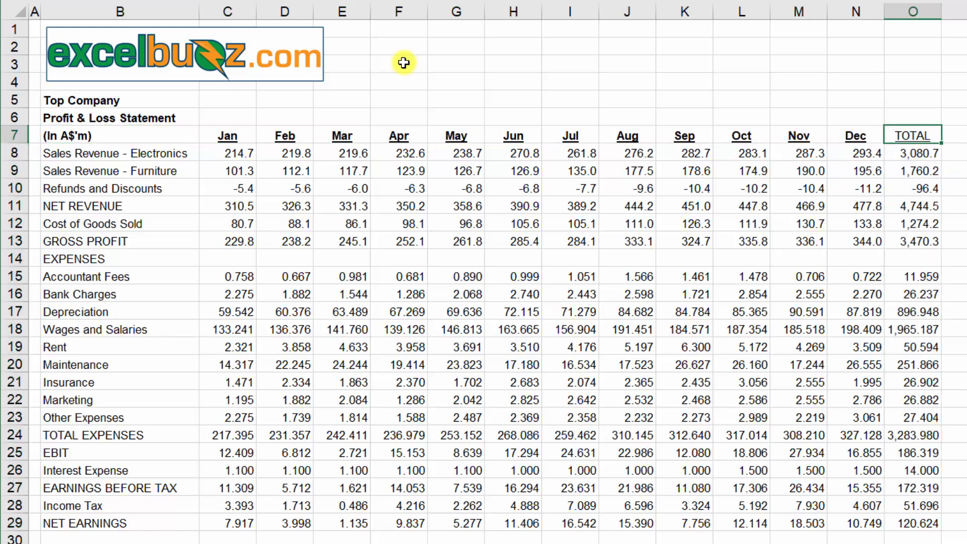
{"action": "key", "text": "ctrl+shift+Down"}
{"action": "key", "text": "ctrl+shift+Down"}
{"action": "key", "text": "ctrl+shift+Down"}
{"action": "key", "text": "ctrl+b"}
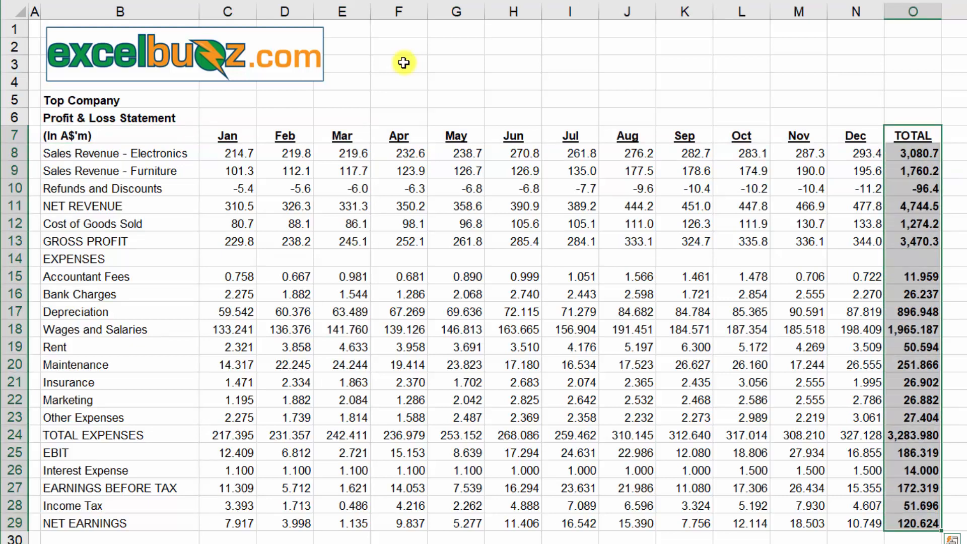
Make the NET REVENUE row bold, from its label through the TOTAL column
{"action": "key", "text": "ctrl+Left"}
{"action": "key", "text": "Down"}
{"action": "key", "text": "Down"}
{"action": "key", "text": "Down"}
{"action": "key", "text": "Down"}
{"action": "key", "text": "ctrl+shift+Right"}
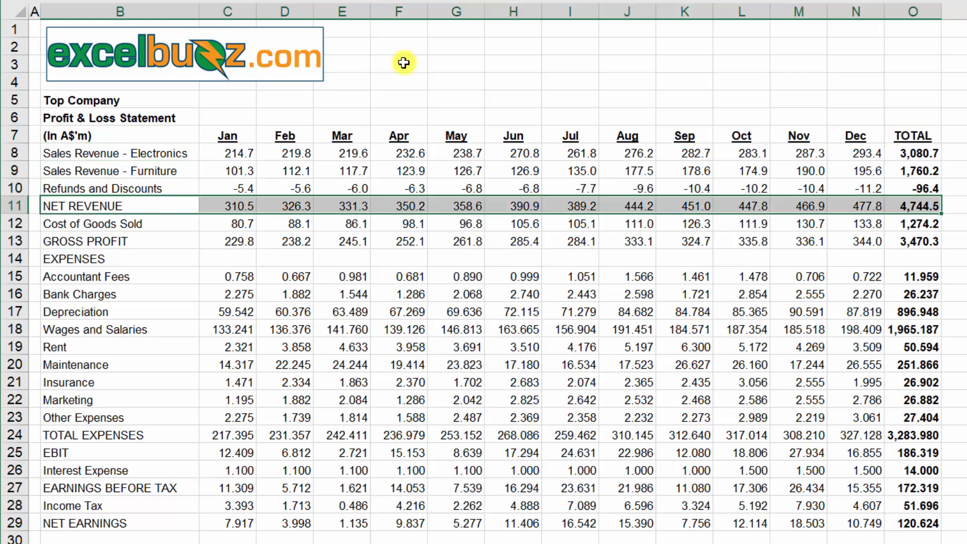
{"action": "key", "text": "ctrl+b"}
Make the GROSS PROFIT row bold, from its label through the TOTAL column
{"action": "key", "text": "Down"}
{"action": "key", "text": "Down"}
{"action": "key", "text": "ctrl+shift+Right"}
{"action": "key", "text": "ctrl+b"}
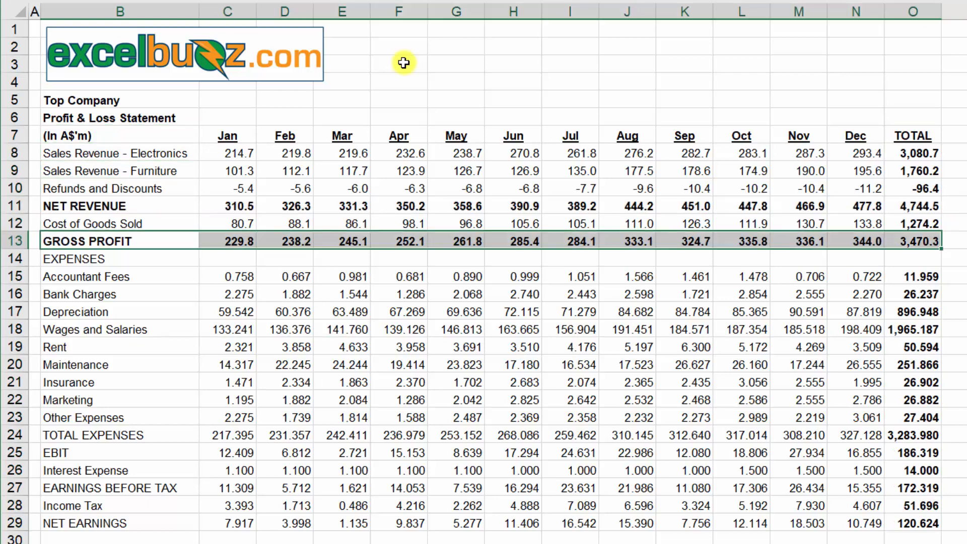
Make the TOTAL EXPENSES row bold, from its label through the TOTAL column
{"action": "key", "text": "Down"}
{"action": "key", "text": "Down"}
{"action": "key", "text": "Down"}
{"action": "key", "text": "Down"}
{"action": "key", "text": "Down"}
{"action": "key", "text": "Down"}
{"action": "key", "text": "Down"}
{"action": "key", "text": "Down"}
{"action": "key", "text": "Down"}
{"action": "key", "text": "Down"}
{"action": "key", "text": "Down"}
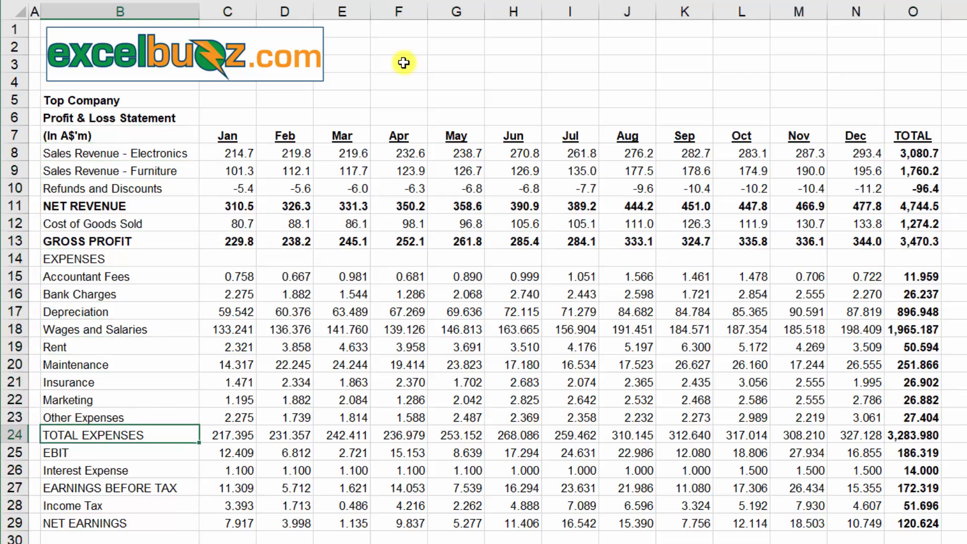
{"action": "key", "text": "ctrl+shift+Right"}
{"action": "key", "text": "ctrl+b"}
Make the NET EARNINGS row bold, from its label through the TOTAL column
{"action": "key", "text": "Down"}
{"action": "key", "text": "Down"}
{"action": "key", "text": "Down"}
{"action": "key", "text": "Down"}
{"action": "key", "text": "Down"}
{"action": "key", "text": "ctrl+shift+Right"}
{"action": "key", "text": "ctrl+b"}
Make the EARNINGS BEFORE TAX row bold, from its label through the TOTAL column
{"action": "key", "text": "Up"}
{"action": "key", "text": "Up"}
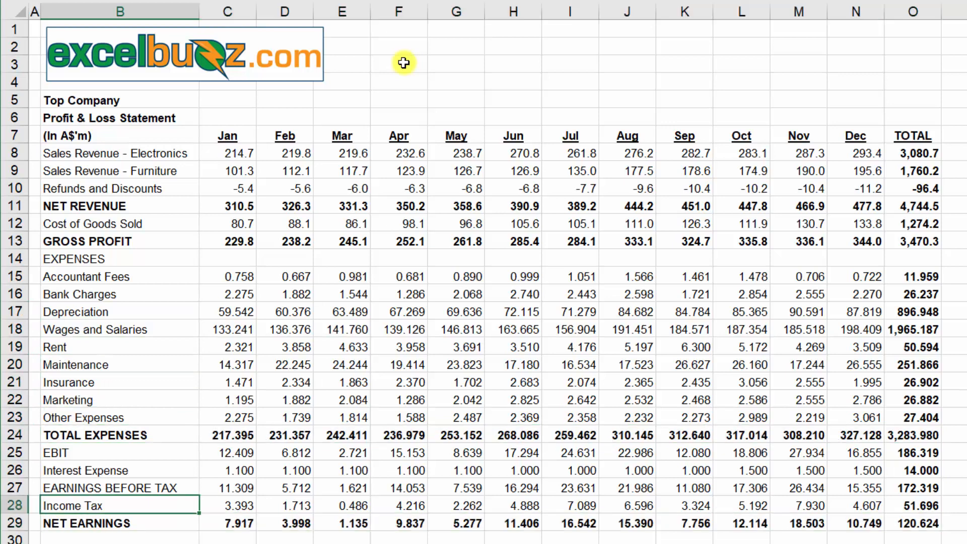
{"action": "key", "text": "ctrl+shift+Right"}
{"action": "key", "text": "ctrl+b"}
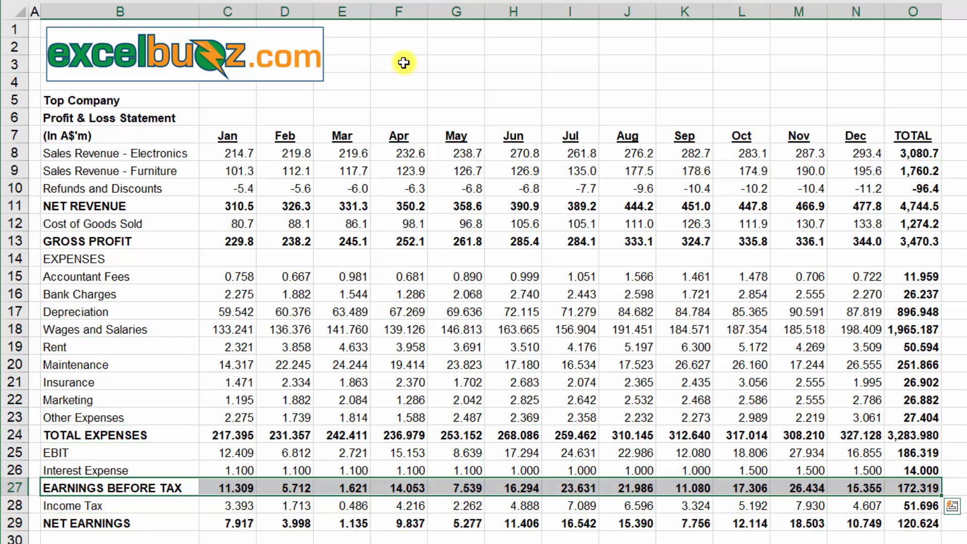
Reduce the figures from Accountant Fees to NET EARNINGS, C15:O29, to one decimal place
{"action": "key", "text": "Up"}
{"action": "key", "text": "Right"}
{"action": "key", "text": "ctrl+Up"}
{"action": "key", "text": "ctrl+Up"}
{"action": "key", "text": "ctrl+Down"}
{"action": "key", "text": "ctrl+shift+Right"}
{"action": "key", "text": "ctrl+shift+Down"}
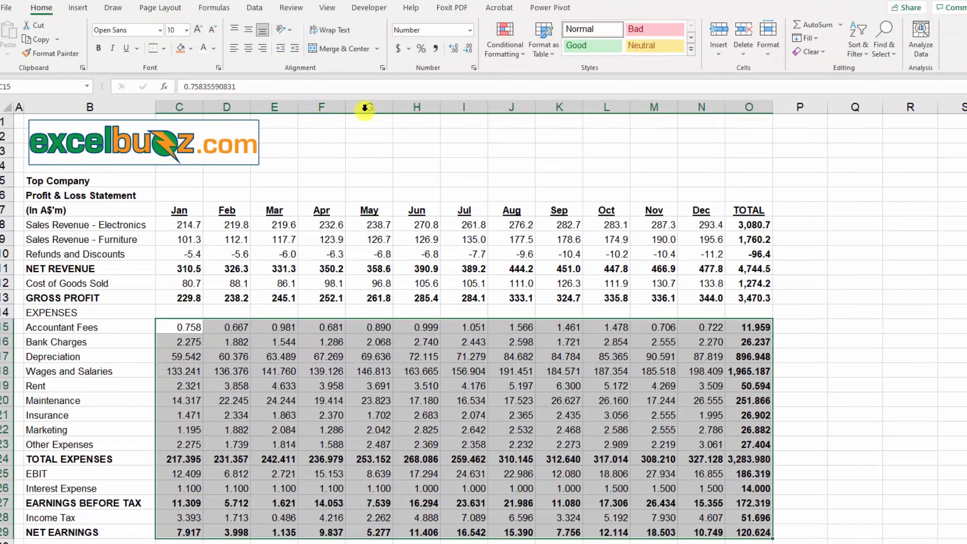
{"action": "left_click", "coordinate": [468, 50]}
{"action": "left_click", "coordinate": [468, 51]}
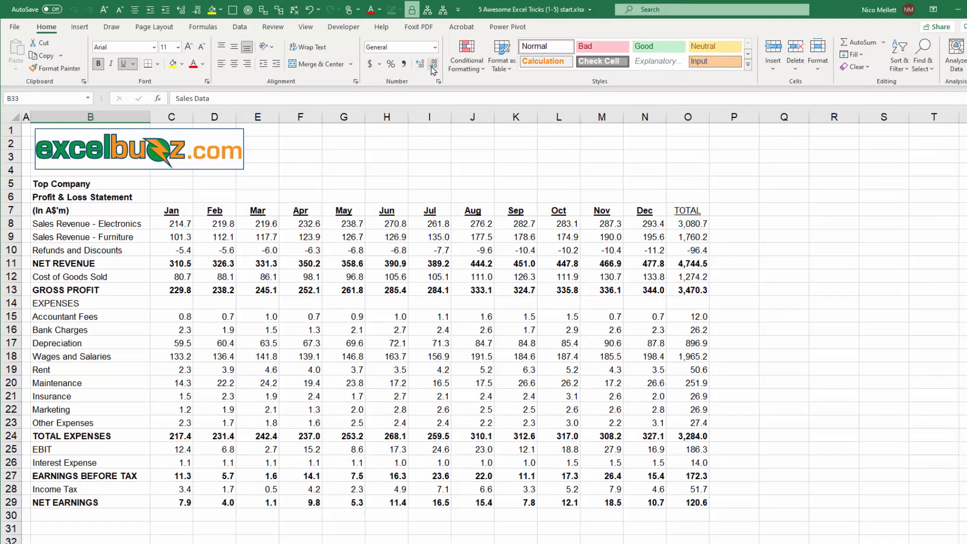
Look through the Sales Data table below, going to its last record and back to its title
{"action": "scroll", "coordinate": [216, 378], "scroll_direction": "down", "scroll_amount": 7}
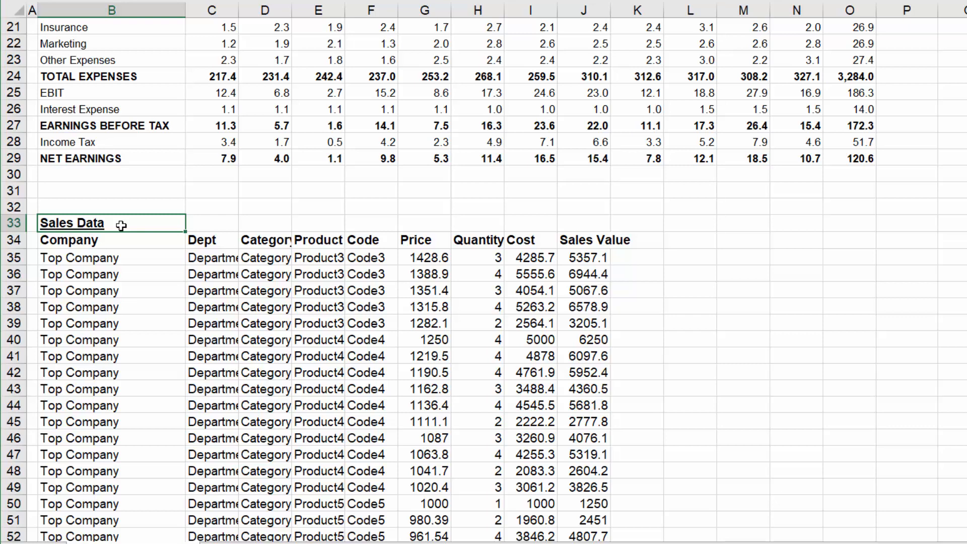
{"action": "key", "text": "ctrl+Down"}
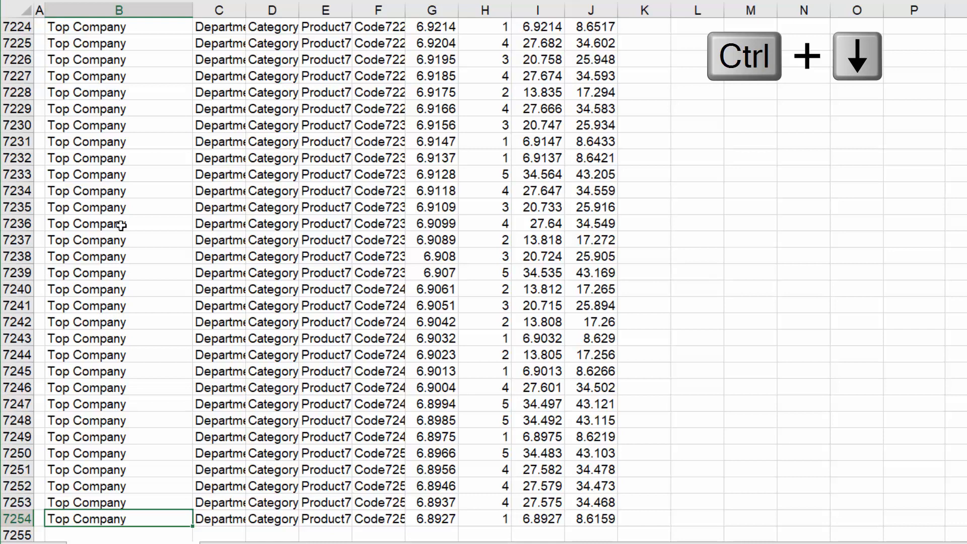
{"action": "key", "text": "ctrl+Up"}
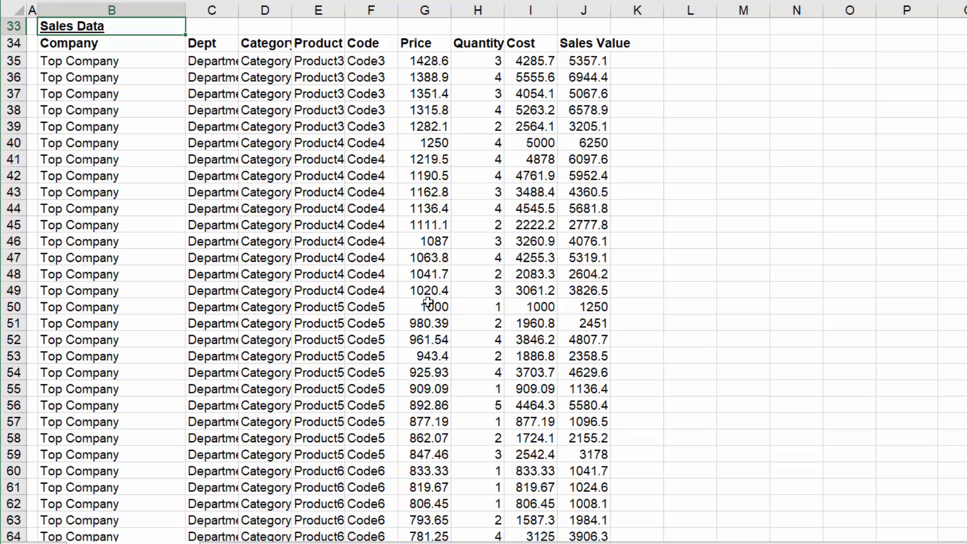
Copy the entire sales data table including its headings, from Company through Sales Value down to the last record
{"action": "key", "text": "Down"}
{"action": "key", "text": "ctrl+shift+Right"}
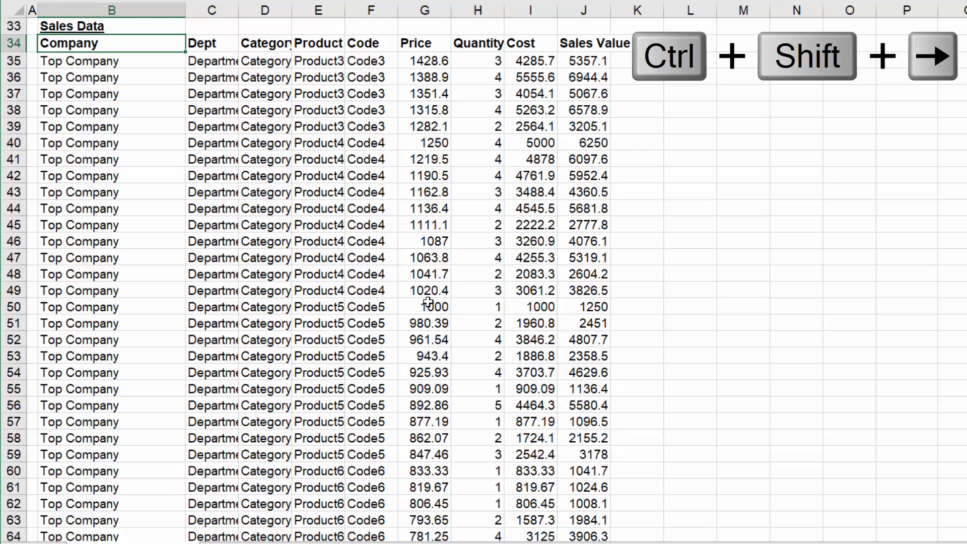
{"action": "key", "text": "ctrl+shift+Right"}
{"action": "key", "text": "ctrl+shift+Down"}
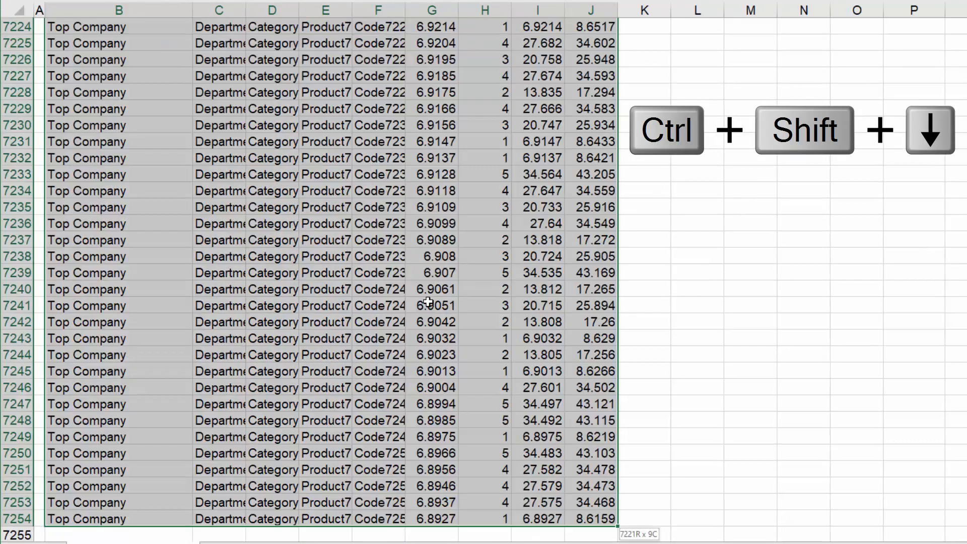
{"action": "key", "text": "ctrl+c"}
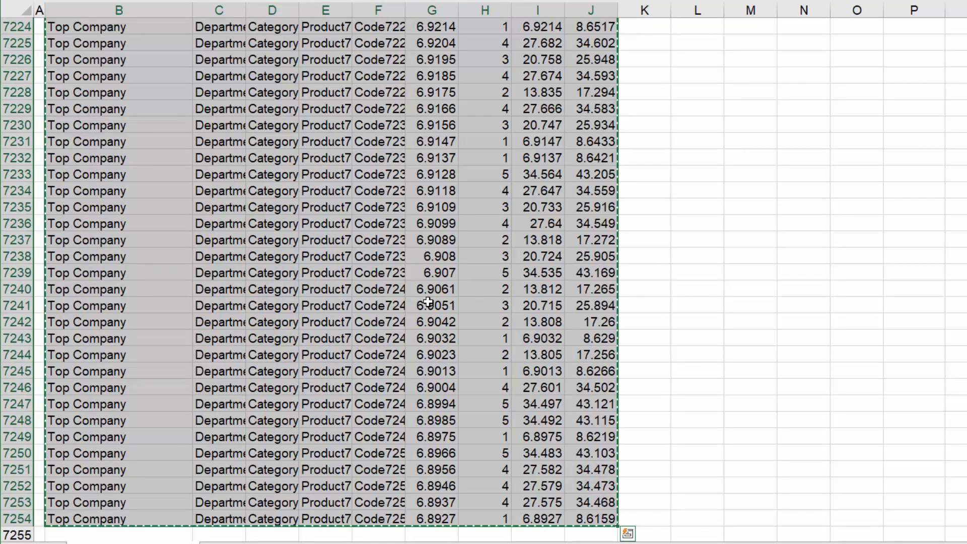
Apply the Comma number style to all records in the Price, Quantity, Cost and Sales Value columns
{"action": "key", "text": "ctrl+Up"}
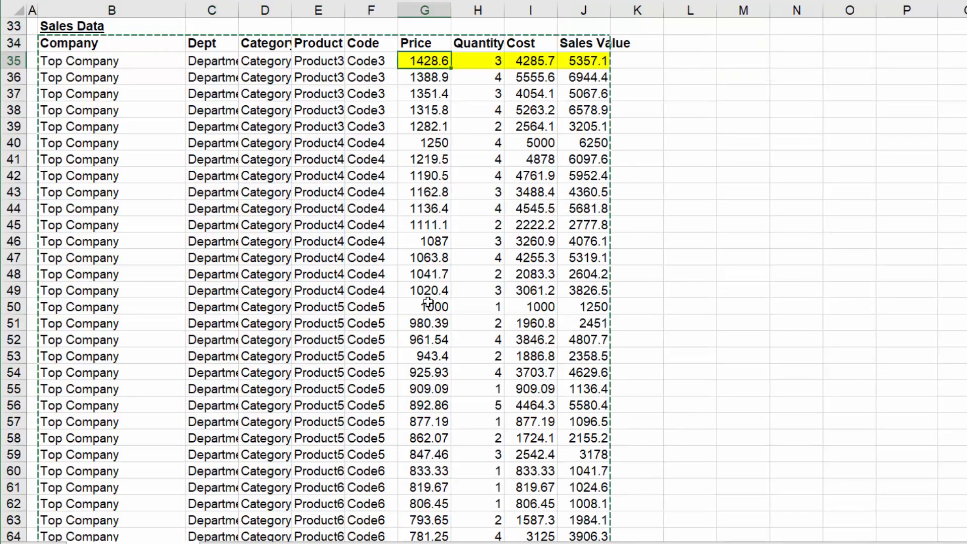
{"action": "key", "text": "shift+Right"}
{"action": "key", "text": "shift+Right"}
{"action": "key", "text": "shift+Right"}
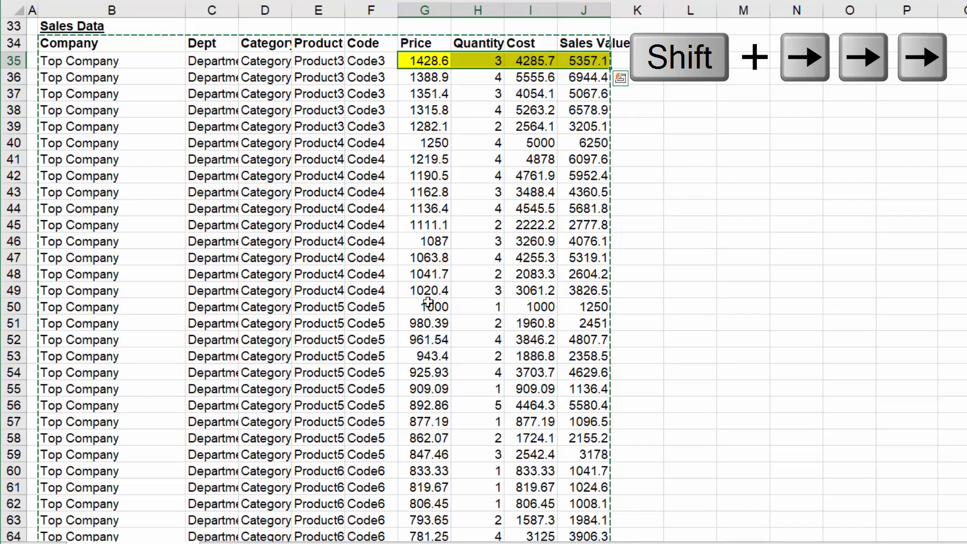
{"action": "key", "text": "ctrl+shift+Down"}
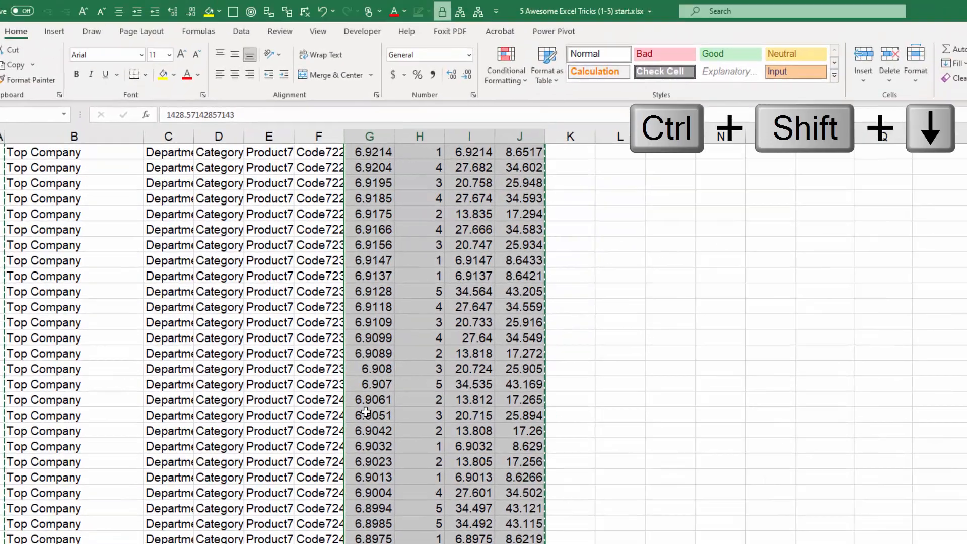
{"action": "left_click", "coordinate": [433, 76]}
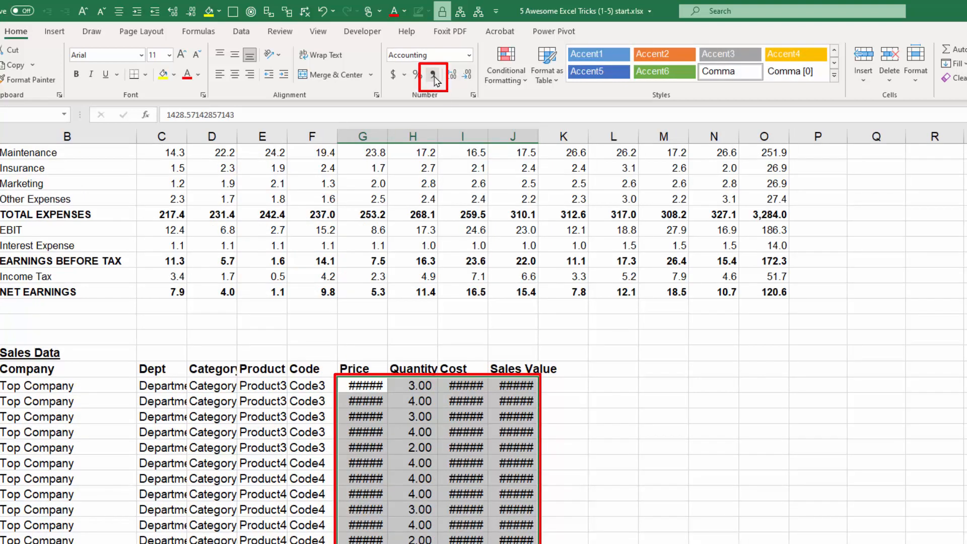
AutoFit the column widths of the sales table from Dept through Sales Value, based on all its records
{"action": "key", "text": "Left"}
{"action": "key", "text": "Left"}
{"action": "key", "text": "Left"}
{"action": "key", "text": "Left"}
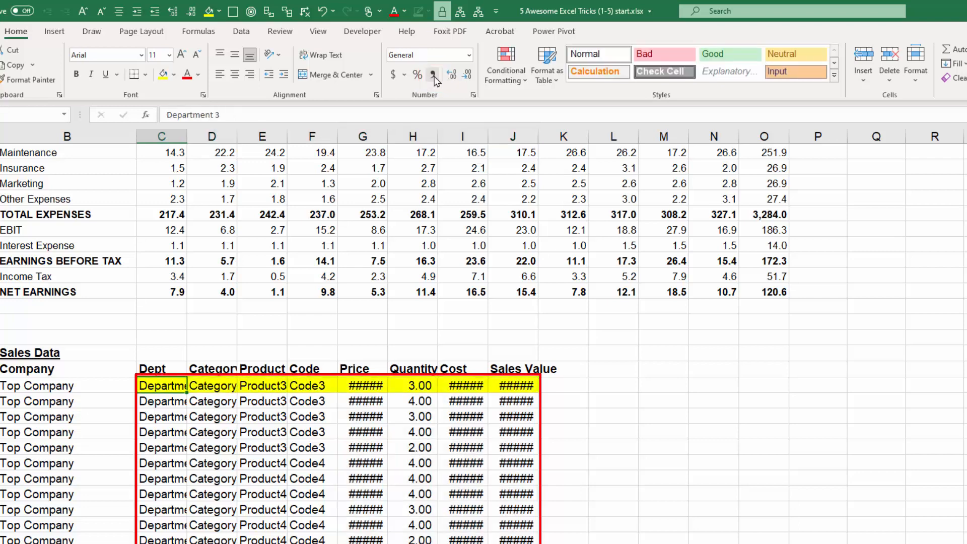
{"action": "key", "text": "ctrl+shift+Right"}
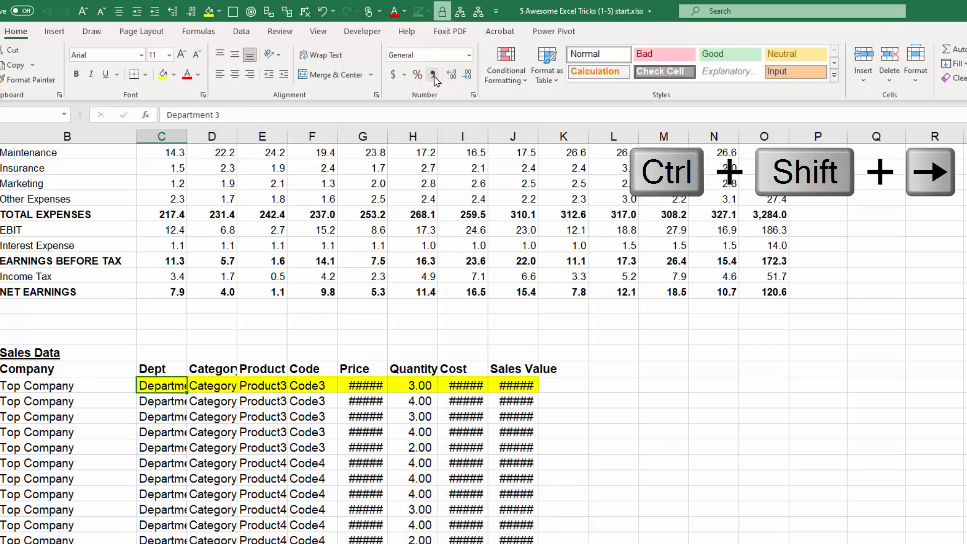
{"action": "key", "text": "ctrl+shift+Right"}
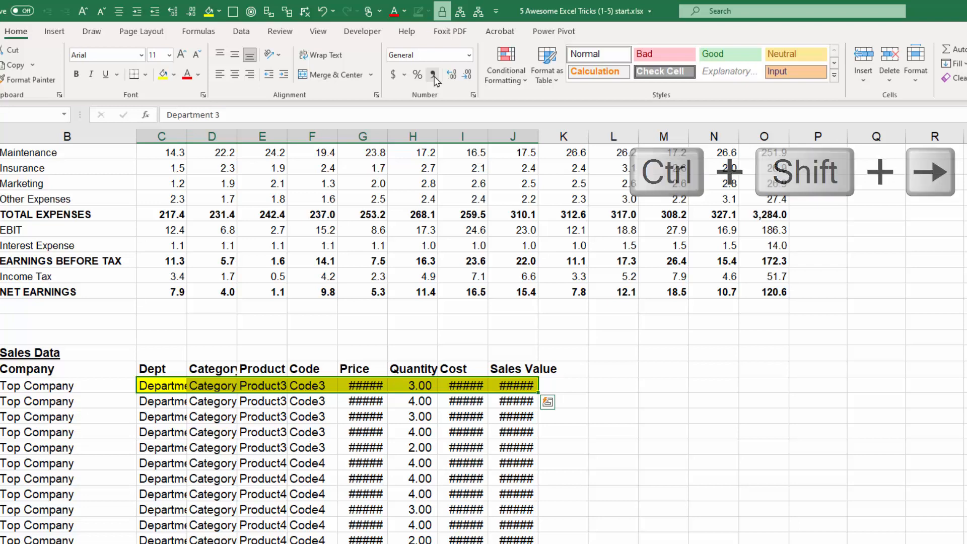
{"action": "key", "text": "ctrl+shift+Down"}
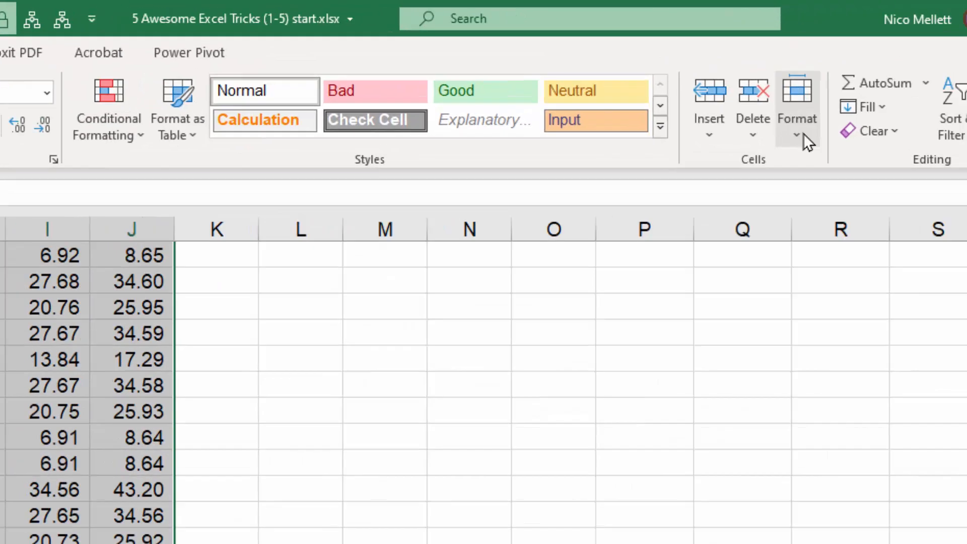
{"action": "left_click", "coordinate": [802, 134]}
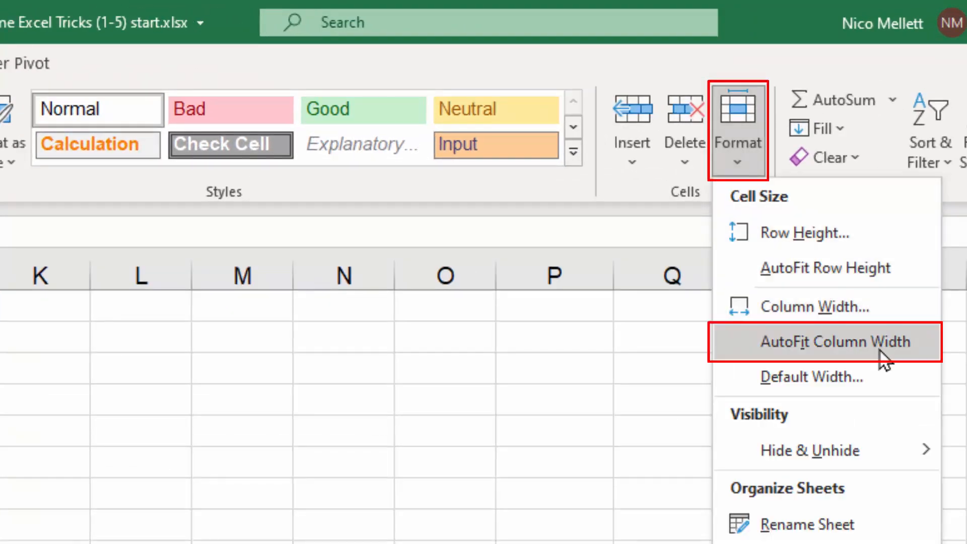
{"action": "left_click", "coordinate": [880, 351]}
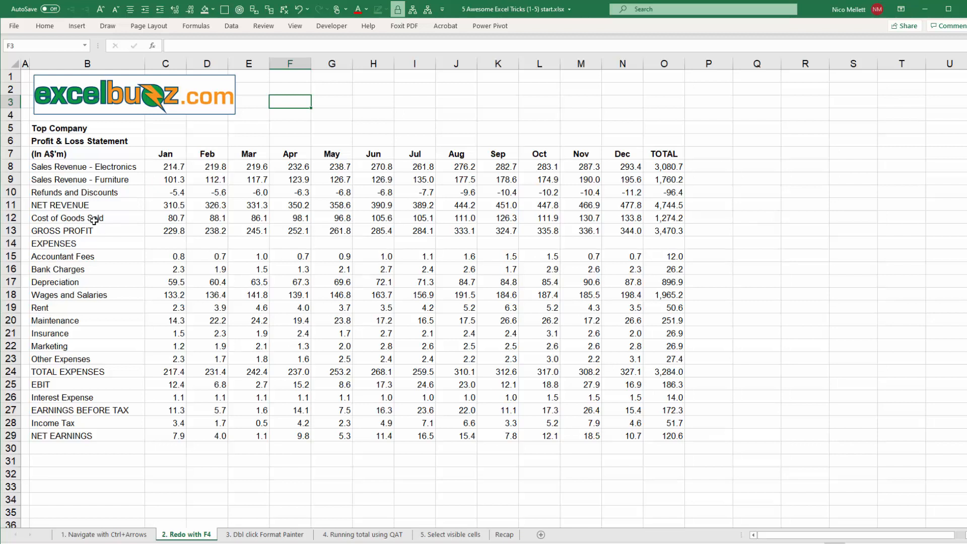
On the 2. Redo with F4 sheet, insert an entire blank row above NET REVENUE
{"action": "left_click", "coordinate": [75, 206]}
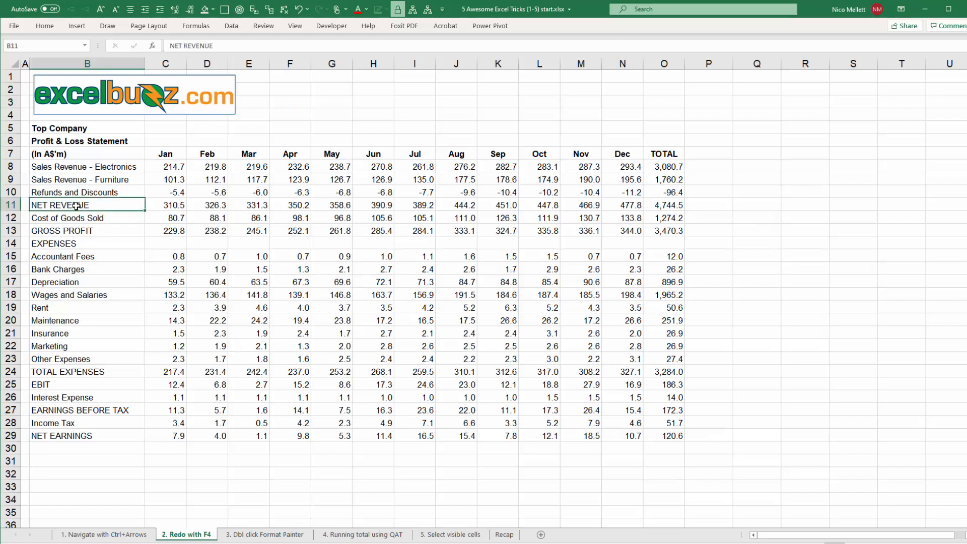
{"action": "right_click", "coordinate": [76, 206]}
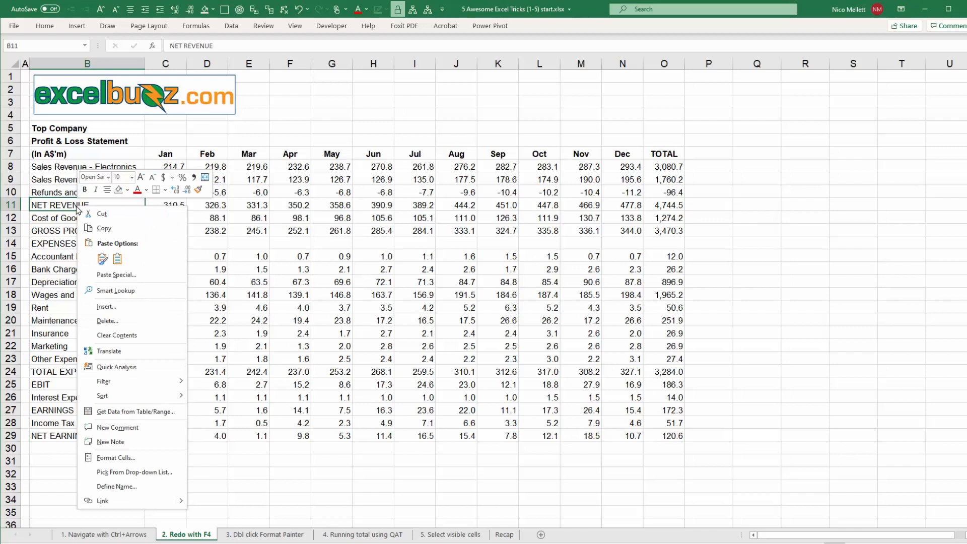
{"action": "left_click", "coordinate": [106, 306]}
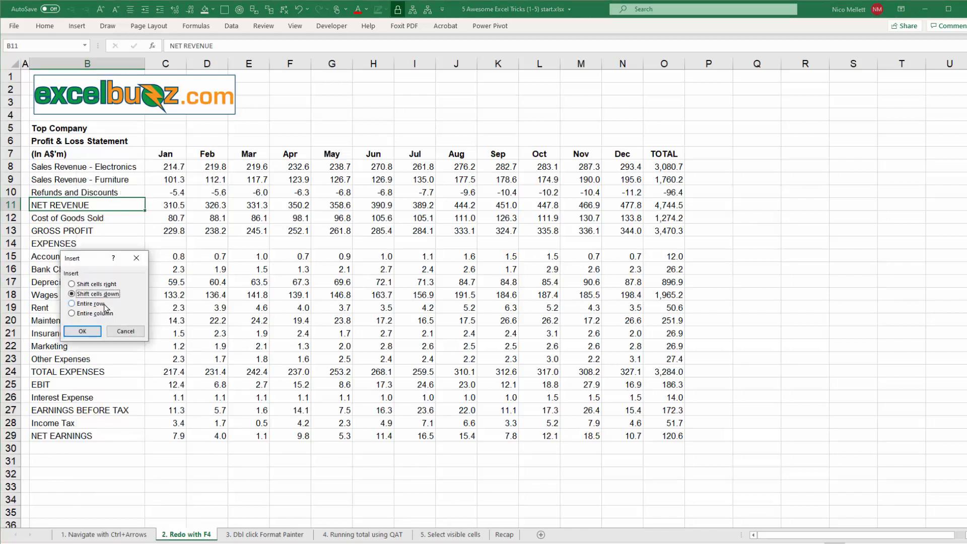
{"action": "left_click", "coordinate": [91, 304]}
{"action": "key", "text": "Return"}
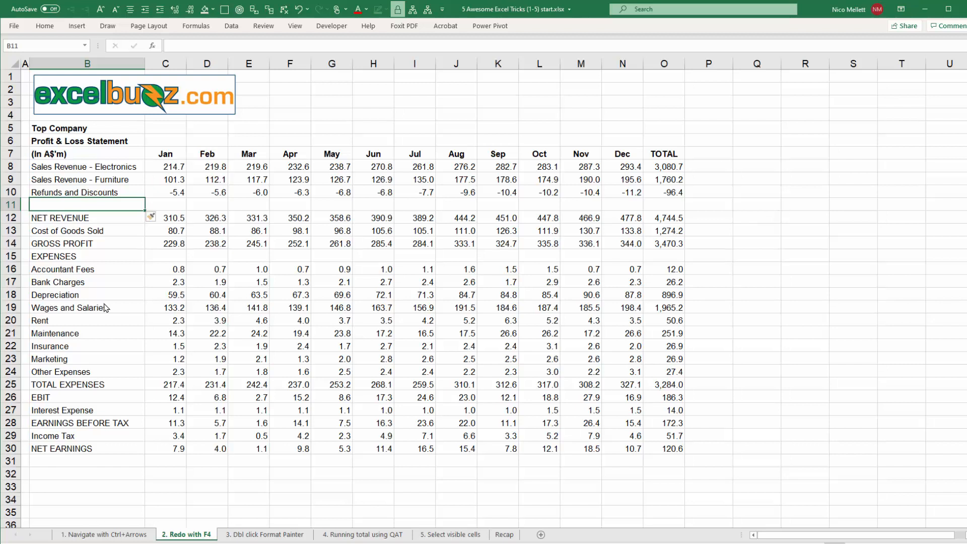
Repeat the row insertion above GROSS PROFIT and above Cost of Goods Sold
{"action": "key", "text": "Down"}
{"action": "key", "text": "Down"}
{"action": "key", "text": "Down"}
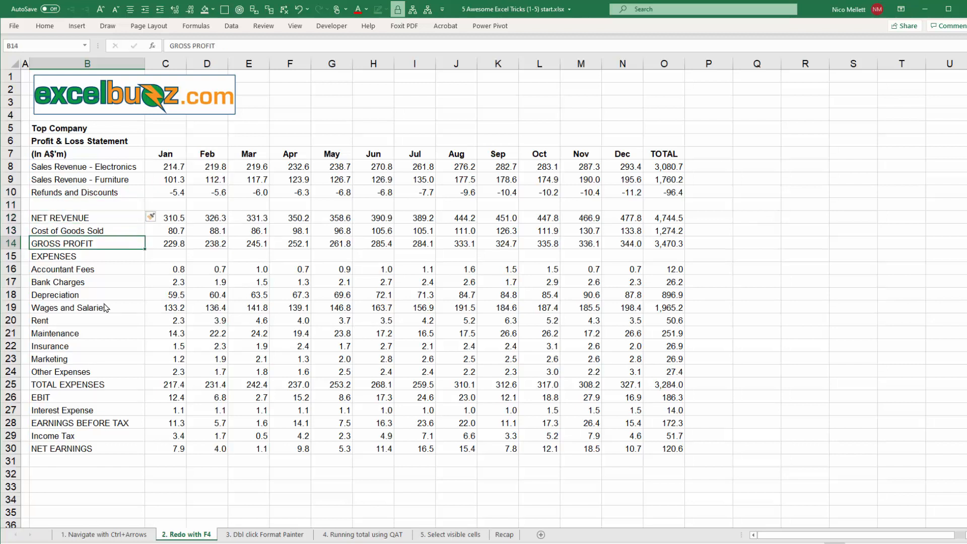
{"action": "key", "text": "F4"}
{"action": "key", "text": "F4"}
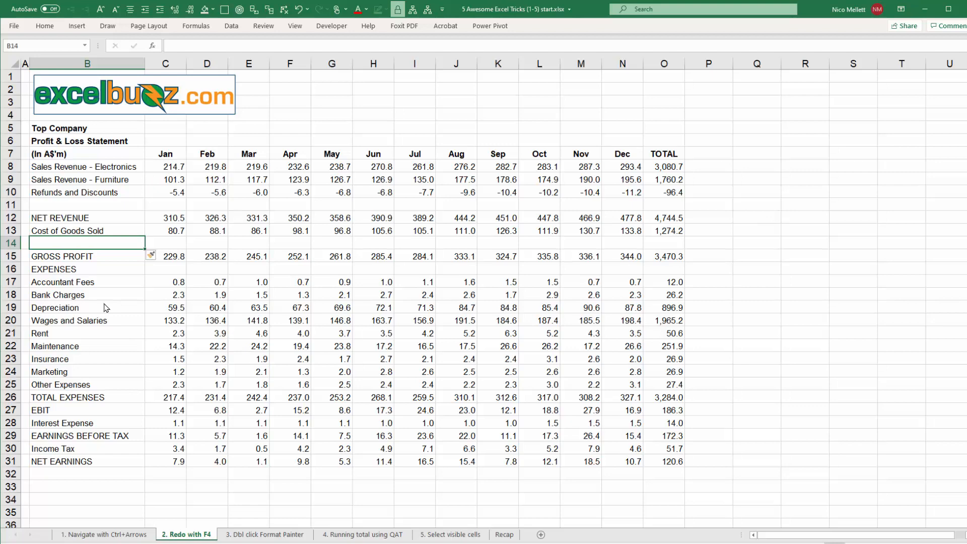
{"action": "key", "text": "Up"}
{"action": "key", "text": "F4"}
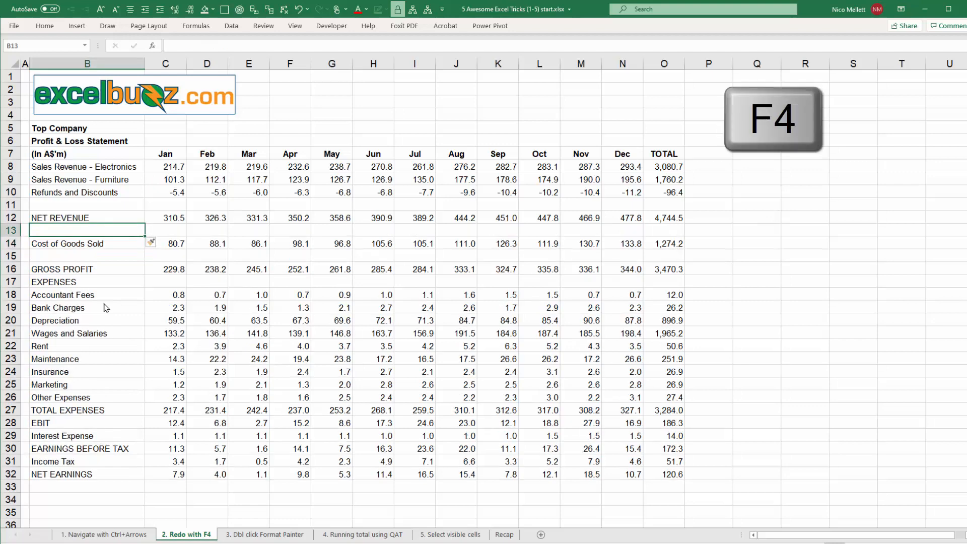
Repeat the row insertion above the EXPENSES heading
{"action": "key", "text": "Down"}
{"action": "key", "text": "Down"}
{"action": "key", "text": "Down"}
{"action": "key", "text": "Down"}
{"action": "key", "text": "F4"}
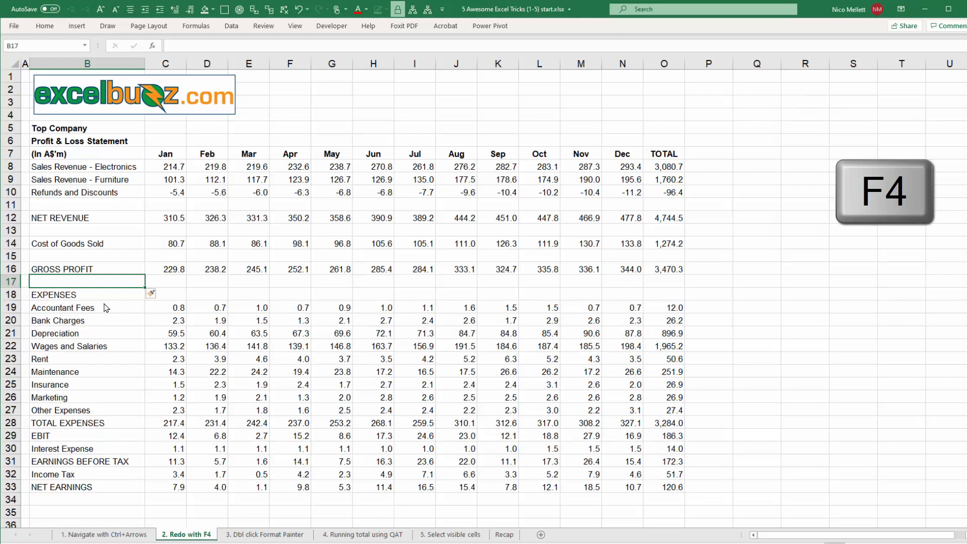
Insert two blank rows above TOTAL EXPENSES and one above EBIT by repeating the row insertion
{"action": "key", "text": "Down"}
{"action": "key", "text": "Down"}
{"action": "key", "text": "Down"}
{"action": "key", "text": "Down"}
{"action": "key", "text": "Down"}
{"action": "key", "text": "Down"}
{"action": "key", "text": "Down"}
{"action": "key", "text": "Down"}
{"action": "key", "text": "Down"}
{"action": "key", "text": "Down"}
{"action": "key", "text": "Down"}
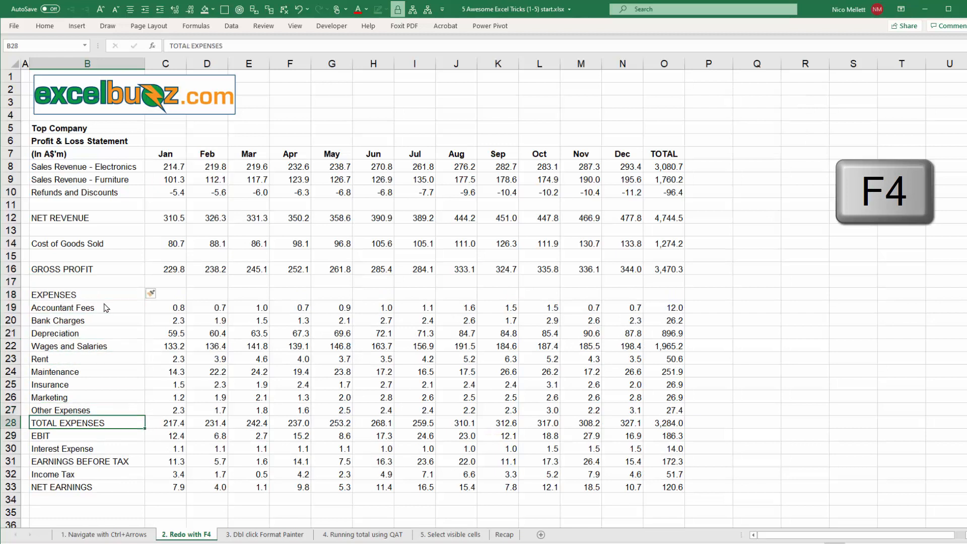
{"action": "key", "text": "F4"}
{"action": "key", "text": "Down"}
{"action": "key", "text": "Down"}
{"action": "key", "text": "F4"}
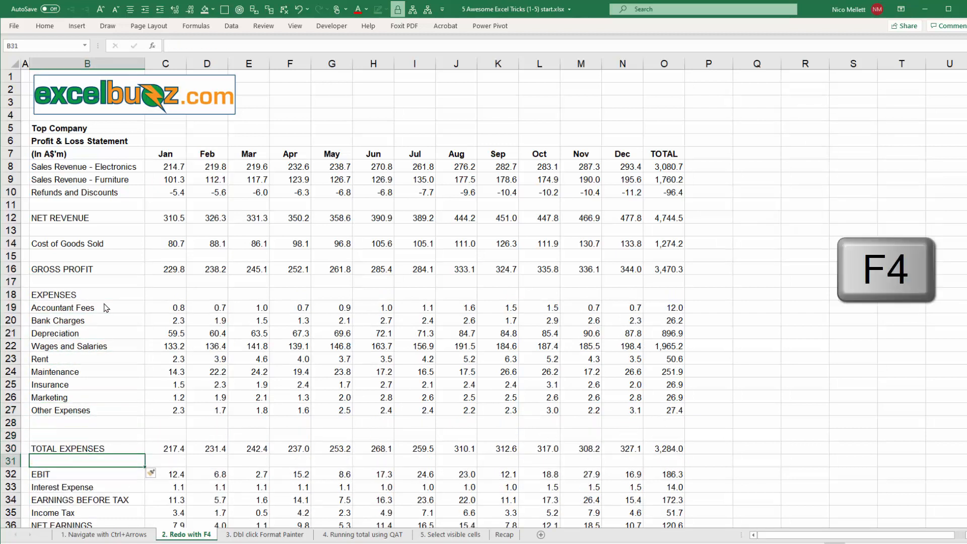
Repeat the row insertion above each of Interest Expense, EARNINGS BEFORE TAX, Income Tax and NET EARNINGS
{"action": "key", "text": "Down"}
{"action": "key", "text": "Down"}
{"action": "key", "text": "F4"}
{"action": "key", "text": "Down"}
{"action": "key", "text": "Down"}
{"action": "key", "text": "F4"}
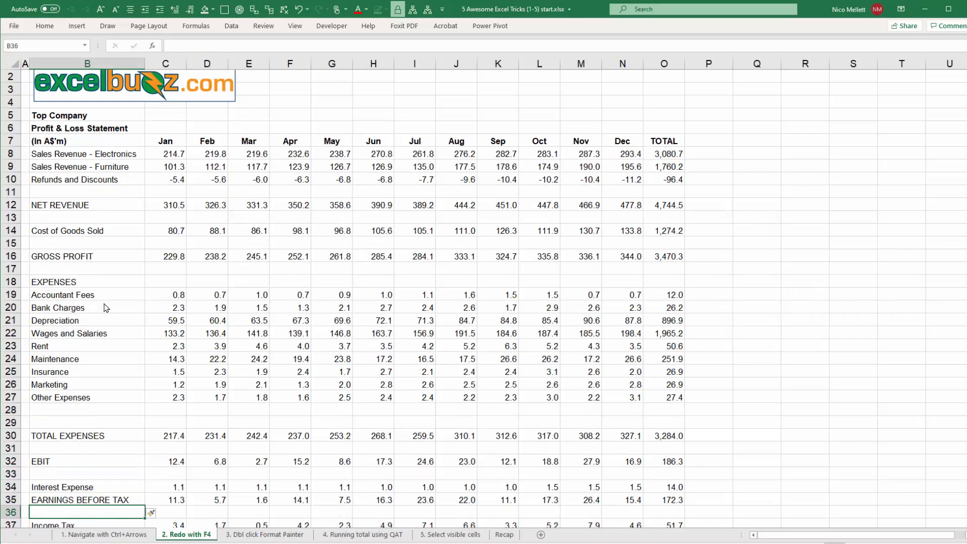
{"action": "key", "text": "Down"}
{"action": "key", "text": "Down"}
{"action": "key", "text": "F4"}
{"action": "key", "text": "Down"}
{"action": "key", "text": "Down"}
{"action": "key", "text": "F4"}
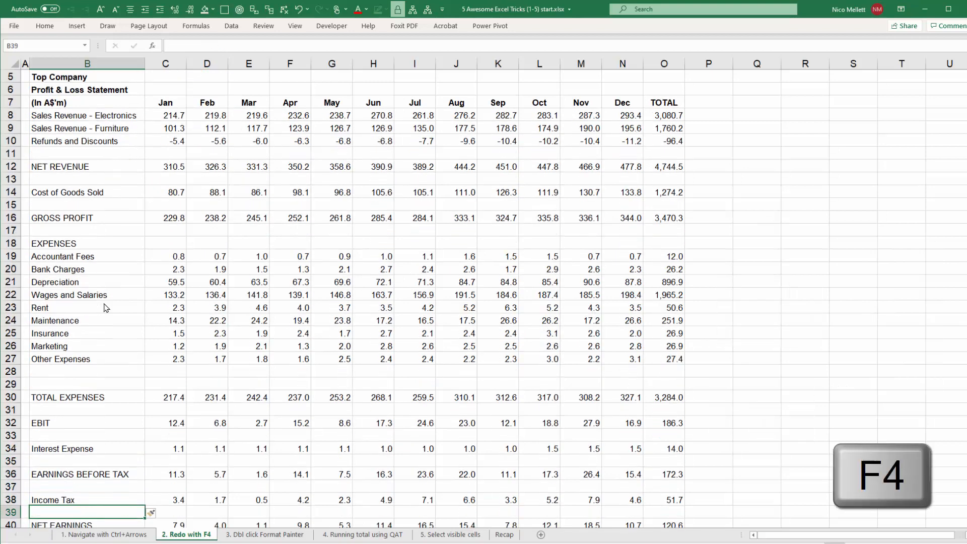
Delete the surplus blank row 28 between Other Expenses and TOTAL EXPENSES as an entire row
{"action": "key", "text": "Up"}
{"action": "key", "text": "Up"}
{"action": "key", "text": "Up"}
{"action": "key", "text": "Up"}
{"action": "key", "text": "Up"}
{"action": "key", "text": "Up"}
{"action": "key", "text": "Up"}
{"action": "key", "text": "Up"}
{"action": "key", "text": "Up"}
{"action": "key", "text": "Up"}
{"action": "key", "text": "Up"}
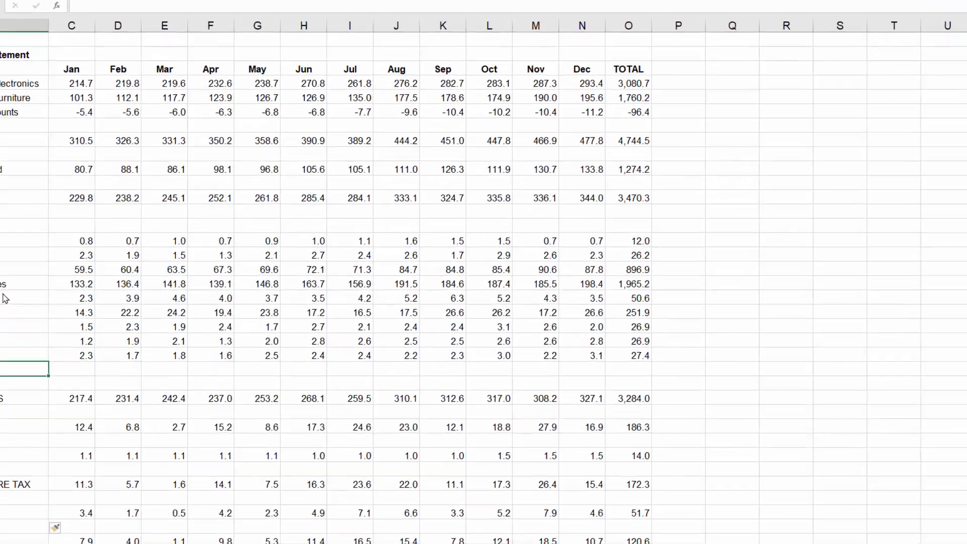
{"action": "key", "text": "ctrl+minus"}
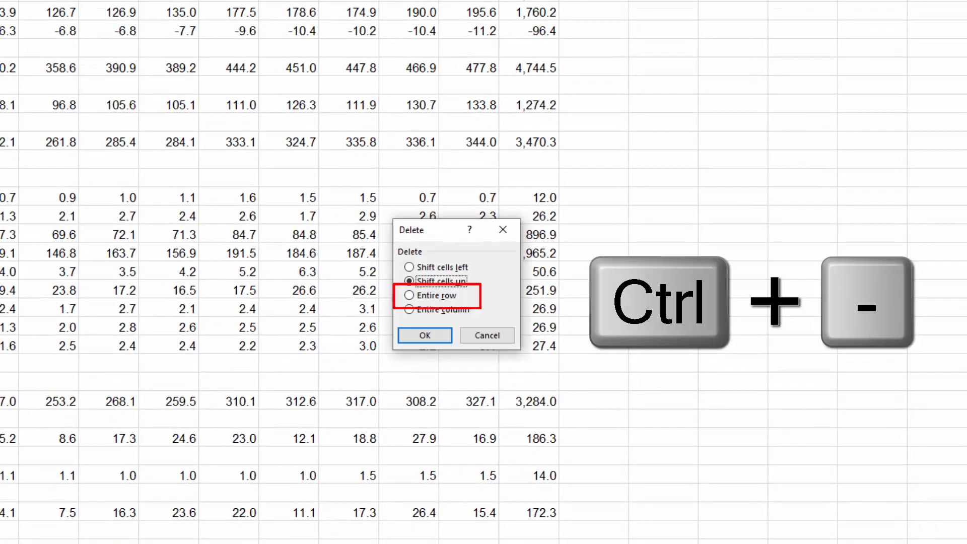
{"action": "key", "text": "r"}
{"action": "key", "text": "Return"}
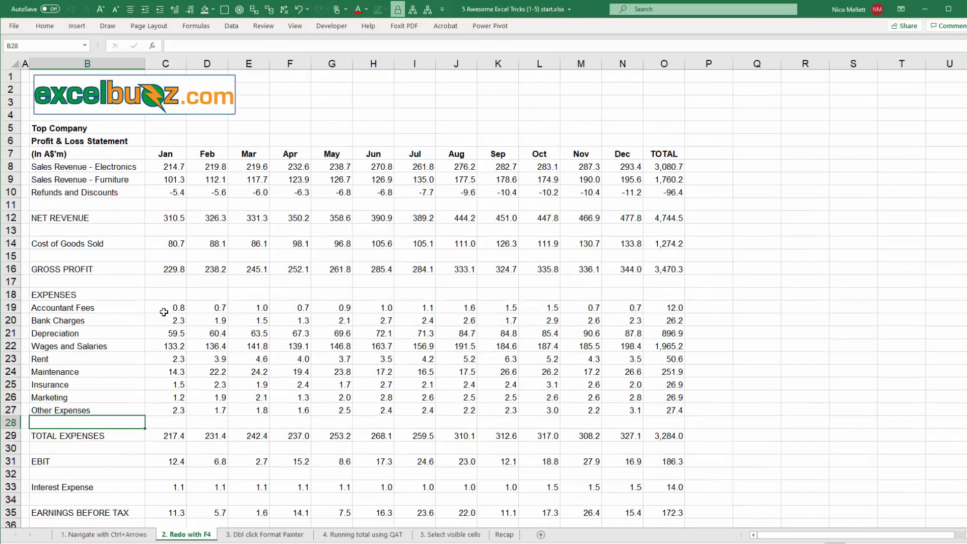
Format the NET REVENUE row, B12:O12, in bold with a light orange fill
{"action": "scroll", "coordinate": [163, 322], "scroll_direction": "down", "scroll_amount": 4}
{"action": "scroll", "coordinate": [164, 325], "scroll_direction": "up", "scroll_amount": 4}
{"action": "left_click", "coordinate": [164, 219]}
{"action": "key", "text": "Left"}
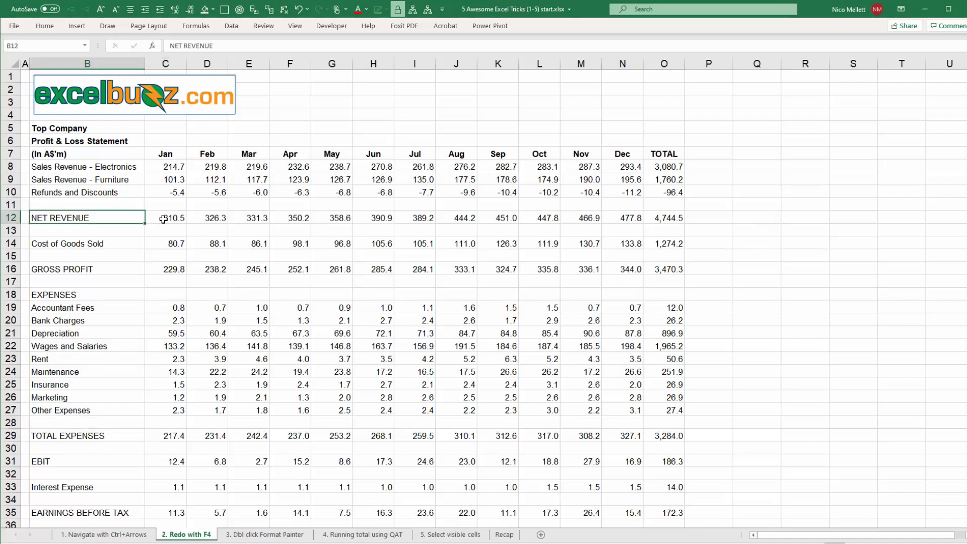
{"action": "key", "text": "ctrl+shift+Right"}
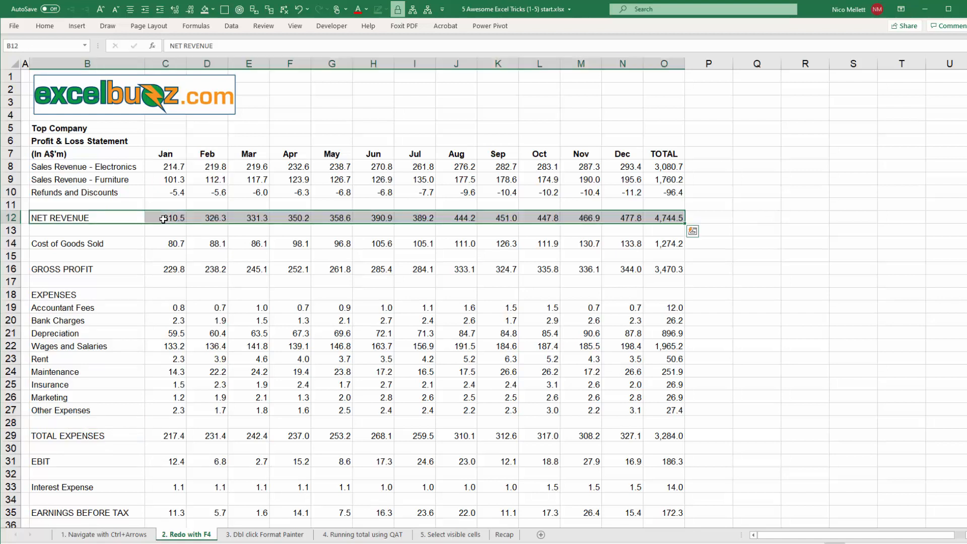
{"action": "key", "text": "ctrl+b"}
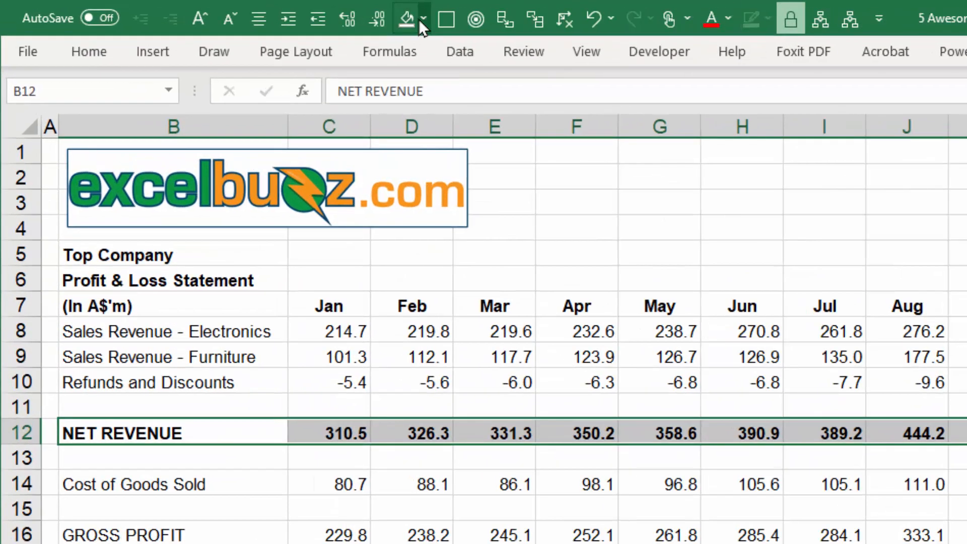
{"action": "left_click", "coordinate": [212, 9]}
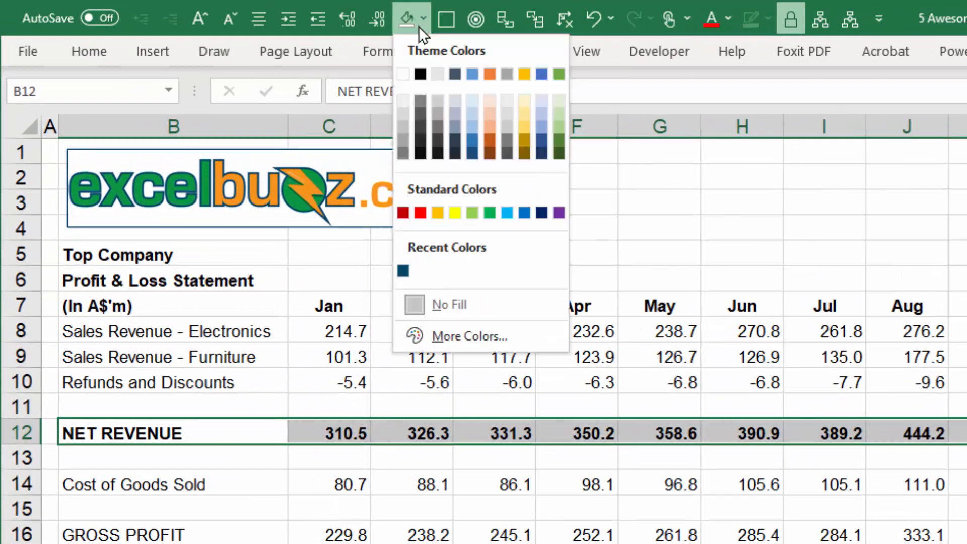
{"action": "left_click", "coordinate": [488, 115]}
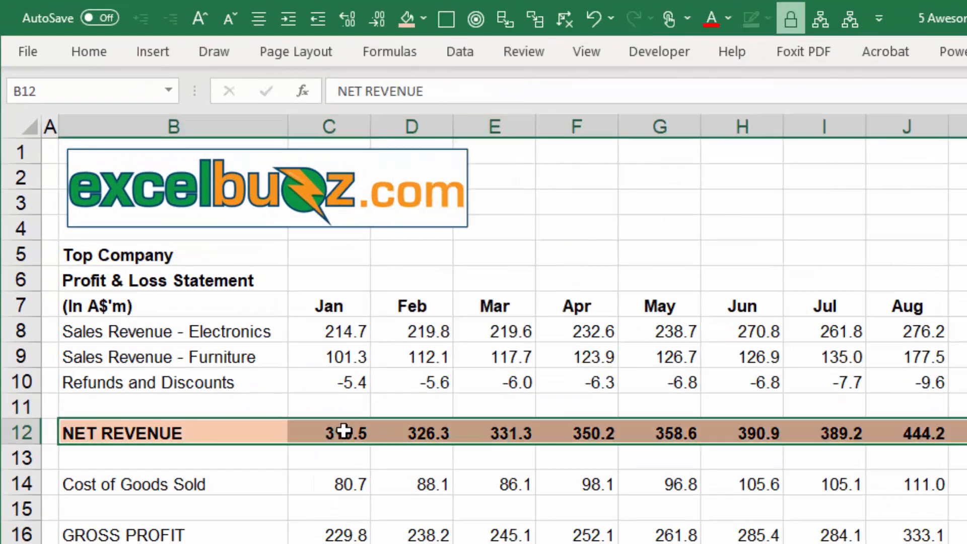
Add a Top and Bottom Border to the NET REVENUE figures from Jan to TOTAL, C12:O12
{"action": "left_click_drag", "start_coordinate": [341, 431], "coordinate": [966, 433]}
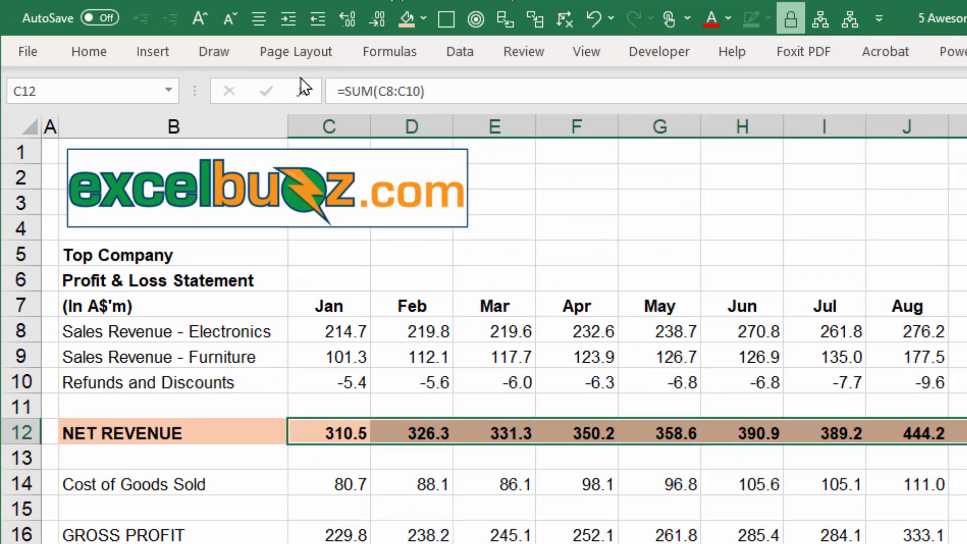
{"action": "left_click", "coordinate": [88, 50]}
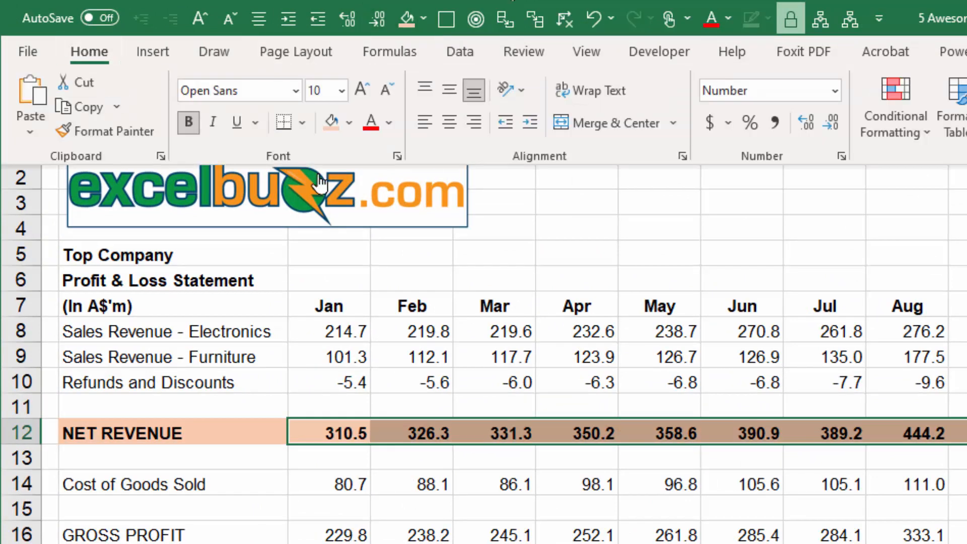
{"action": "left_click", "coordinate": [302, 124]}
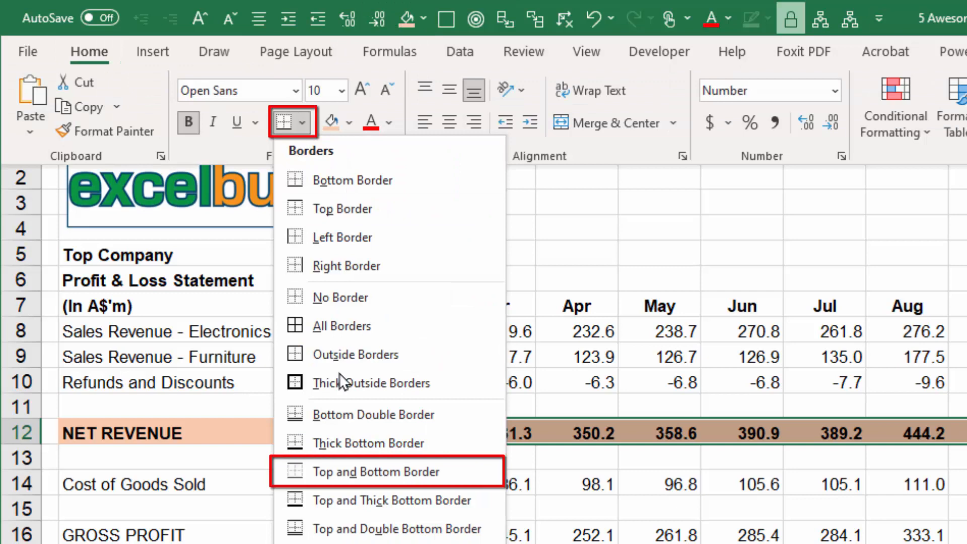
{"action": "left_click", "coordinate": [390, 472]}
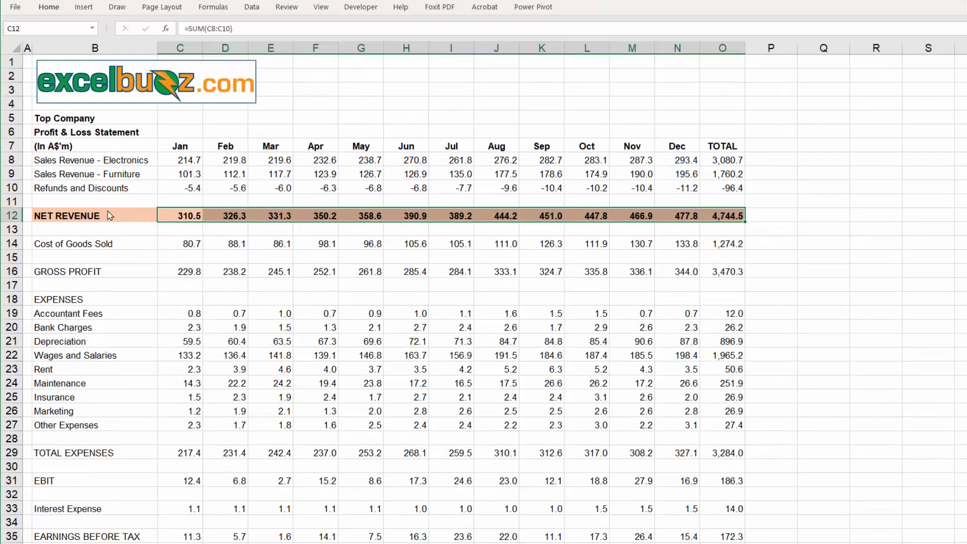
Copy the NET REVENUE row, B12:O12, and paste only its formats onto the GROSS PROFIT row starting at B16
{"action": "left_click_drag", "start_coordinate": [80, 216], "coordinate": [714, 212]}
{"action": "key", "text": "ctrl+c"}
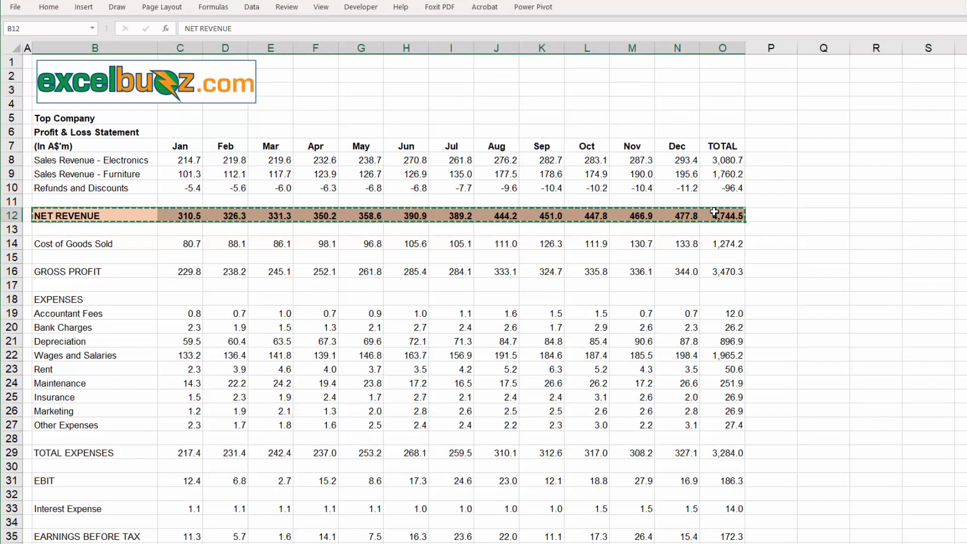
{"action": "key", "text": "Down"}
{"action": "key", "text": "Down"}
{"action": "key", "text": "Down"}
{"action": "key", "text": "Down"}
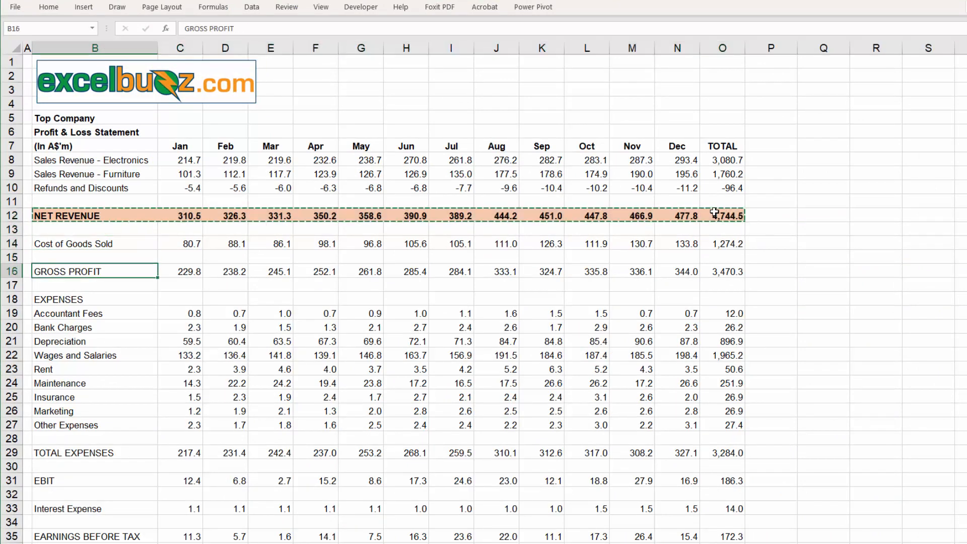
{"action": "left_click", "coordinate": [49, 7]}
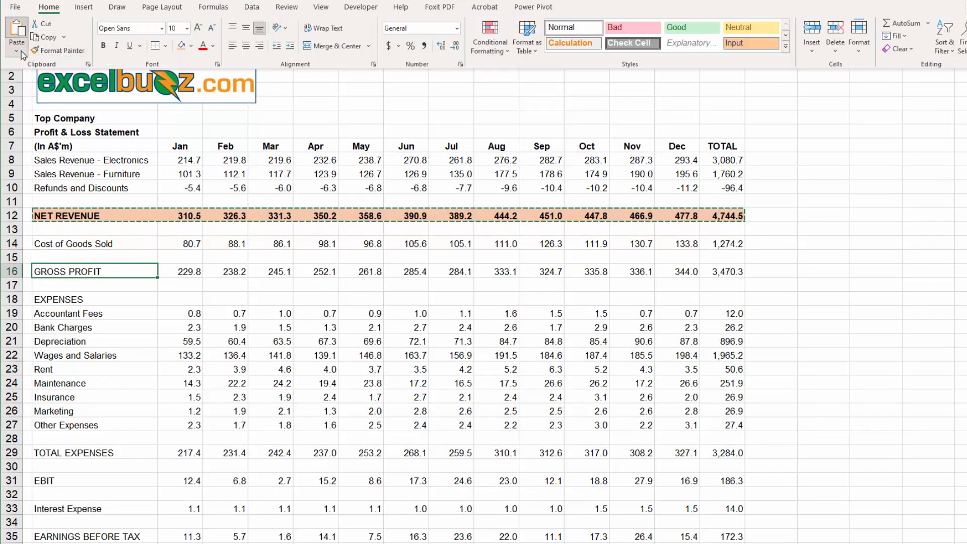
{"action": "left_click", "coordinate": [19, 51]}
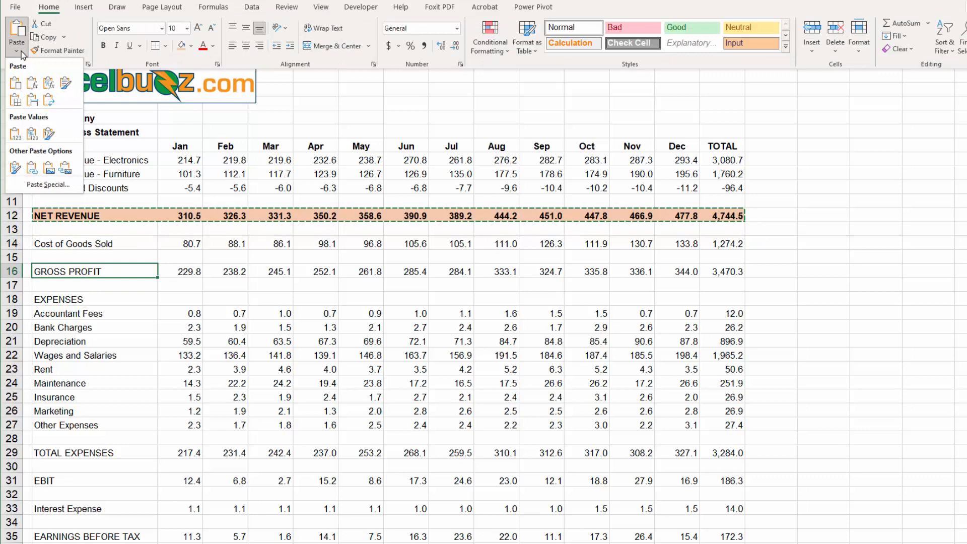
{"action": "left_click", "coordinate": [46, 185]}
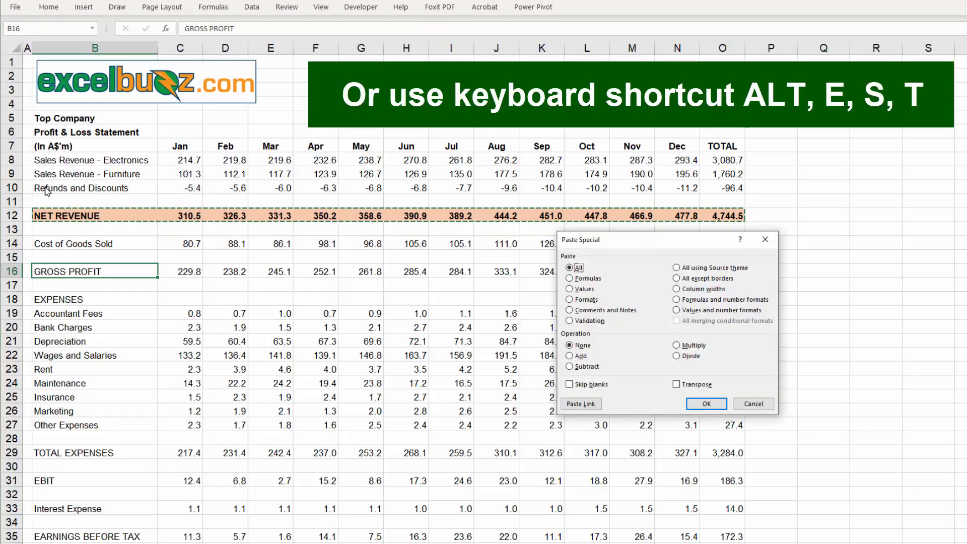
{"action": "left_click", "coordinate": [569, 300]}
{"action": "left_click", "coordinate": [704, 405]}
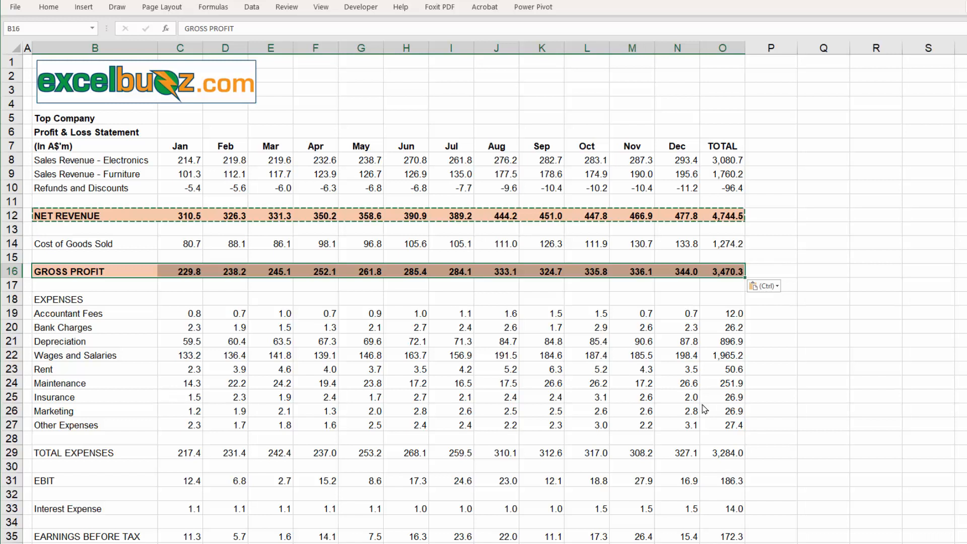
Repeat the format paste on the TOTAL EXPENSES row, starting at B29
{"action": "key", "text": "Down"}
{"action": "key", "text": "Down"}
{"action": "key", "text": "Down"}
{"action": "key", "text": "Down"}
{"action": "key", "text": "Down"}
{"action": "key", "text": "Down"}
{"action": "key", "text": "Down"}
{"action": "key", "text": "Down"}
{"action": "key", "text": "Down"}
{"action": "key", "text": "Down"}
{"action": "key", "text": "Down"}
{"action": "key", "text": "Down"}
{"action": "key", "text": "Down"}
{"action": "key", "text": "Down"}
{"action": "key", "text": "Up"}
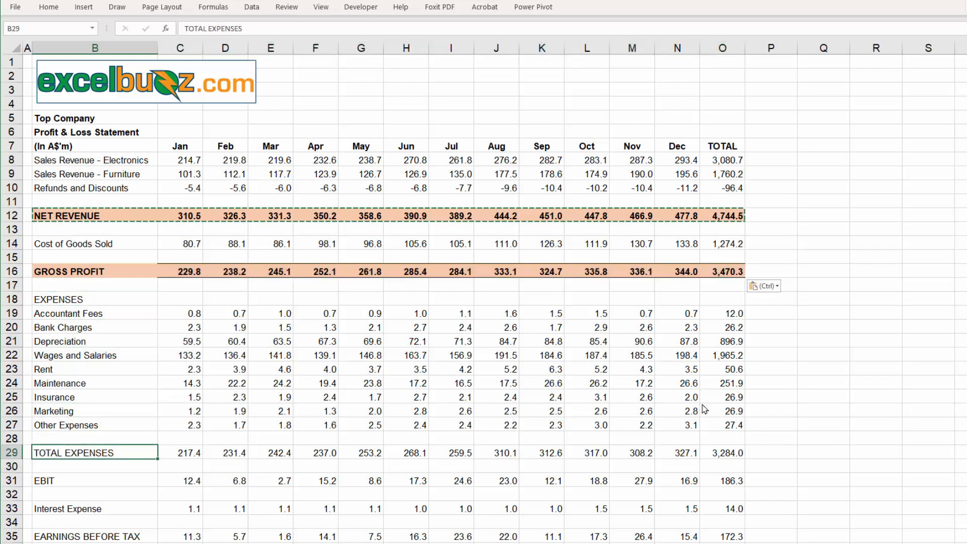
{"action": "key", "text": "F4"}
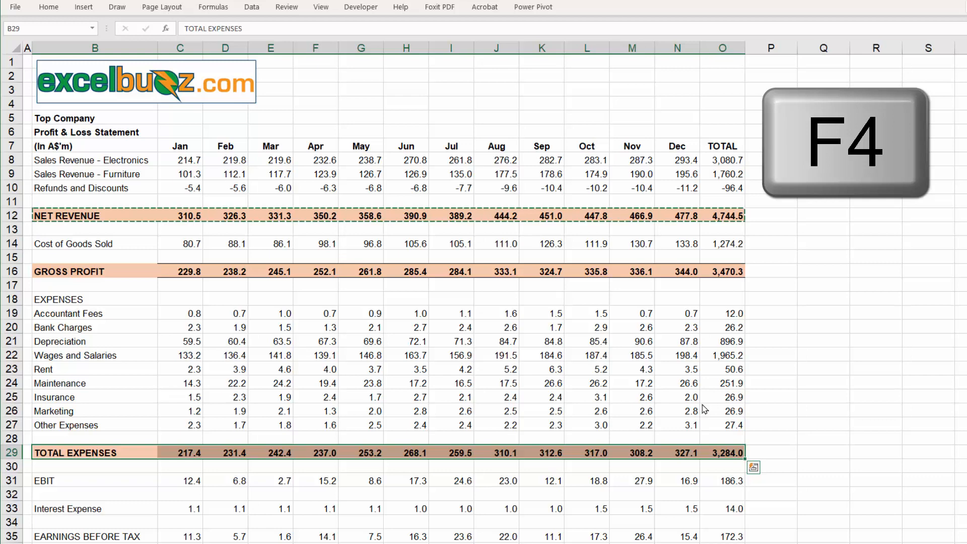
Repeat the format paste on the EBIT row and the EARNINGS BEFORE TAX row
{"action": "key", "text": "Down"}
{"action": "key", "text": "Down"}
{"action": "key", "text": "ctrl+shift+Right"}
{"action": "key", "text": "F4"}
{"action": "key", "text": "Down"}
{"action": "key", "text": "Down"}
{"action": "key", "text": "Down"}
{"action": "key", "text": "Down"}
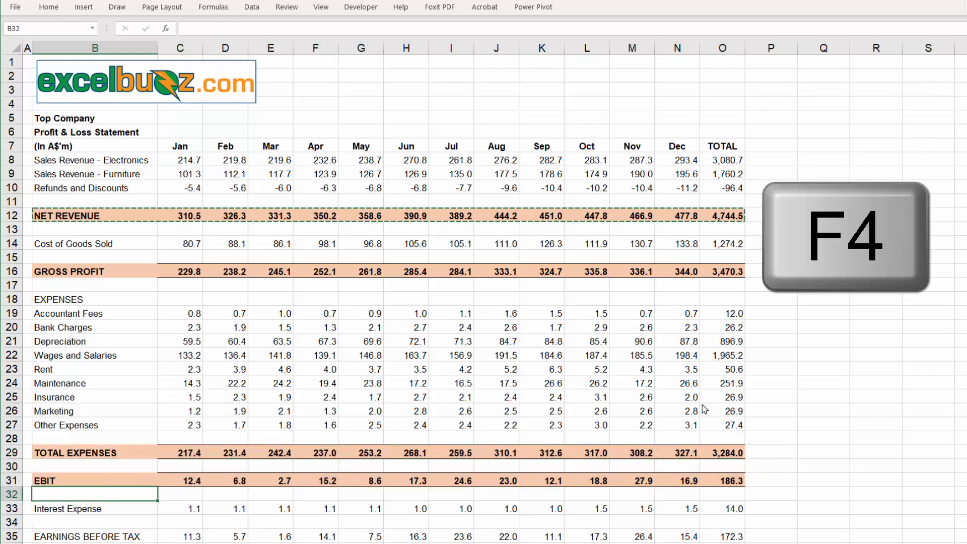
{"action": "key", "text": "ctrl+shift+Right"}
{"action": "key", "text": "F4"}
Repeat the format paste on the NET EARNINGS row, starting at B39
{"action": "key", "text": "Down"}
{"action": "key", "text": "Down"}
{"action": "key", "text": "Down"}
{"action": "key", "text": "Down"}
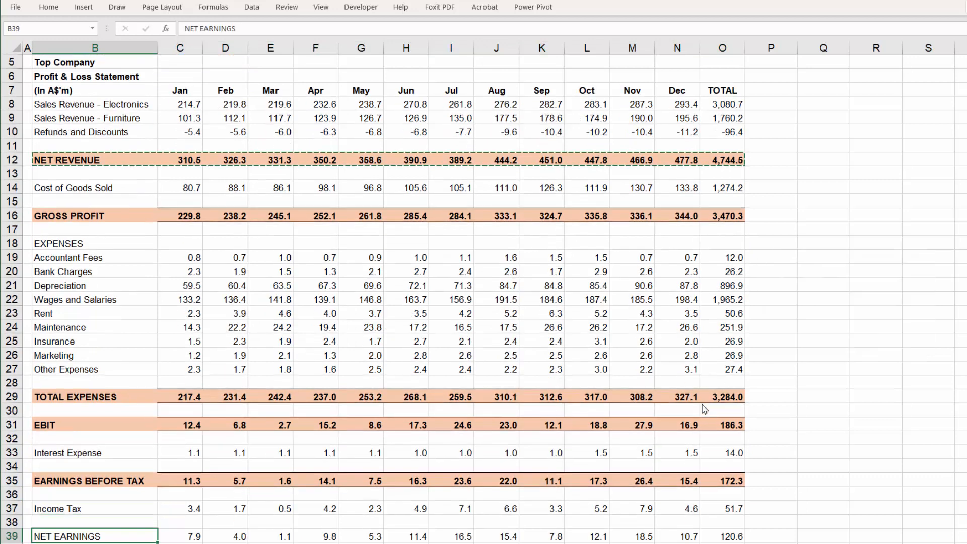
{"action": "key", "text": "ctrl+shift+Right"}
{"action": "key", "text": "F4"}
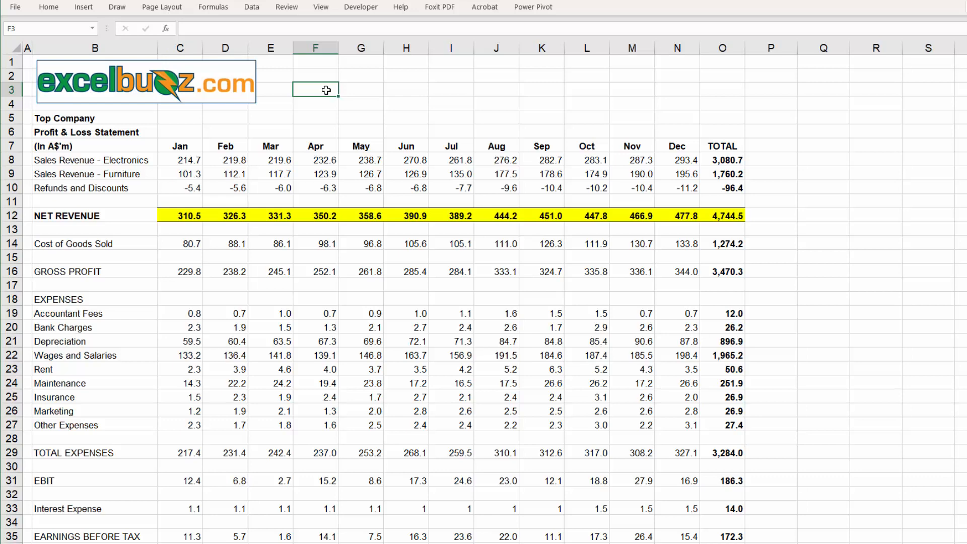
Use Format Painter once to copy the yellow NET REVENUE row formatting, B12:O12, onto the GROSS PROFIT row
{"action": "left_click", "coordinate": [48, 7]}
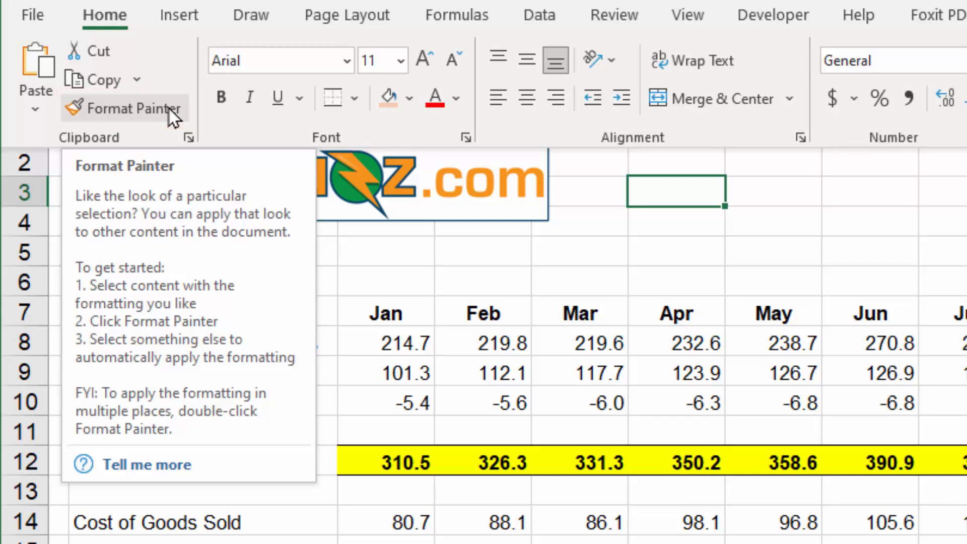
{"action": "left_click", "coordinate": [174, 108]}
{"action": "mouse_move", "coordinate": [274, 461]}
{"action": "left_mouse_down"}
{"action": "mouse_move", "coordinate": [735, 460]}
{"action": "mouse_move", "coordinate": [959, 388]}
{"action": "mouse_move", "coordinate": [932, 280]}
{"action": "left_mouse_up"}
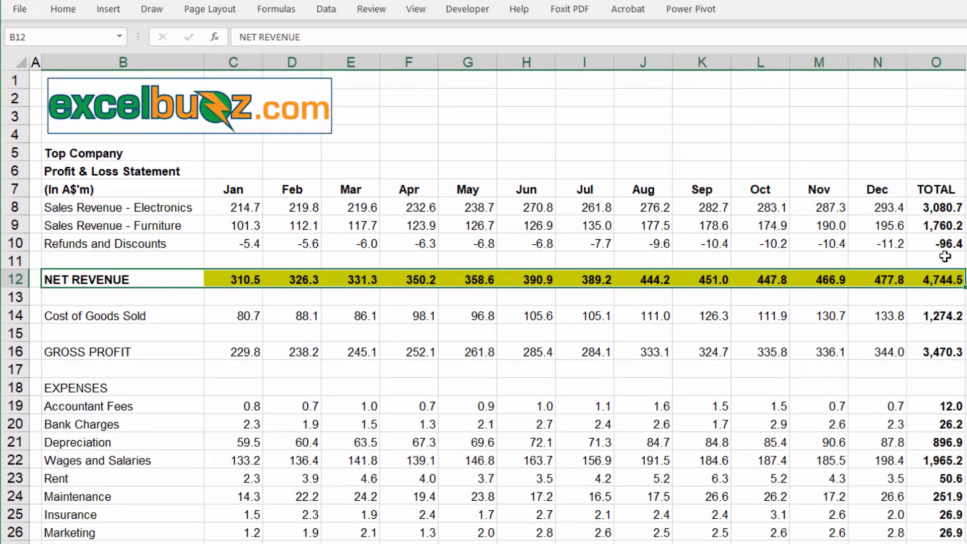
{"action": "left_click", "coordinate": [63, 9]}
{"action": "left_click", "coordinate": [73, 65]}
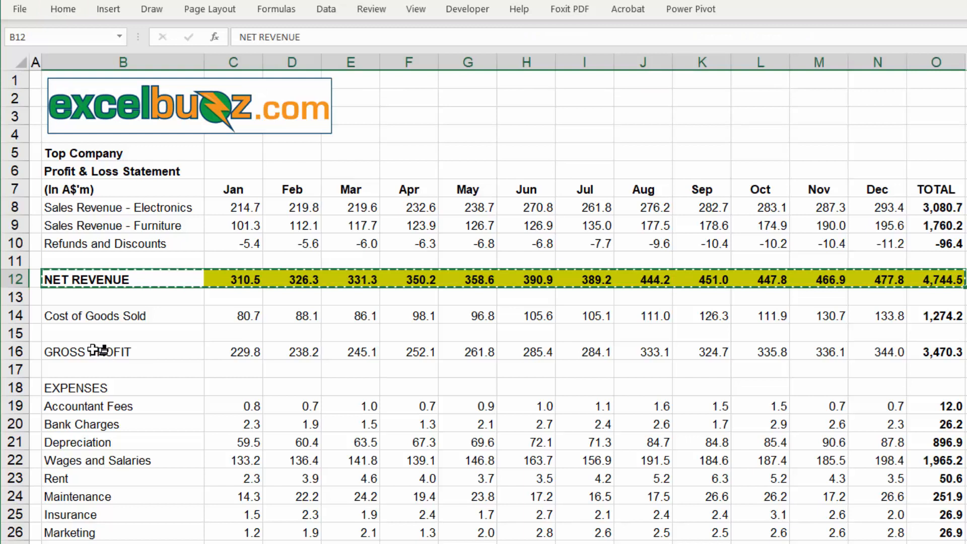
{"action": "left_click", "coordinate": [96, 351]}
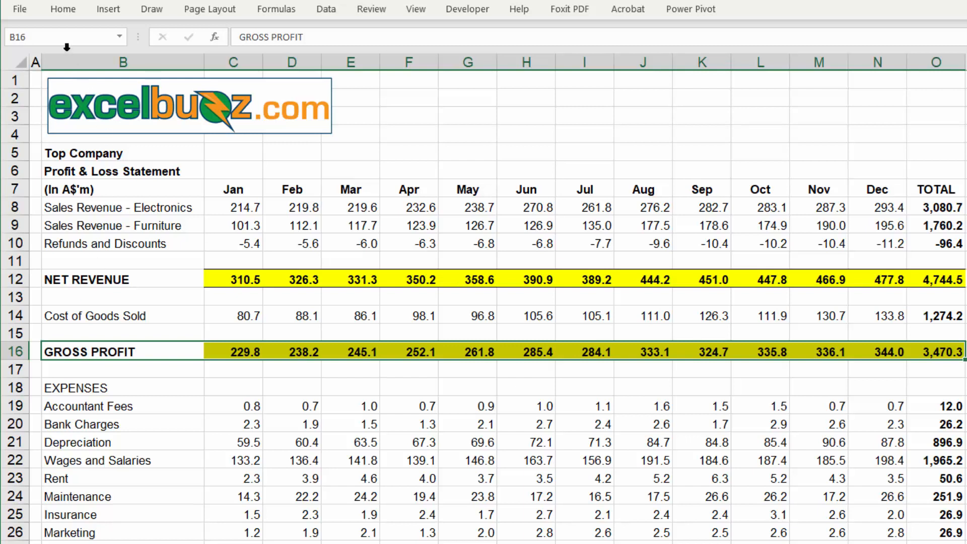
Keep Format Painter active from the GROSS PROFIT row and apply it to TOTAL EXPENSES, EBIT, EARNINGS BEFORE TAX and NET EARNINGS
{"action": "left_click", "coordinate": [63, 8]}
{"action": "left_click", "coordinate": [93, 67]}
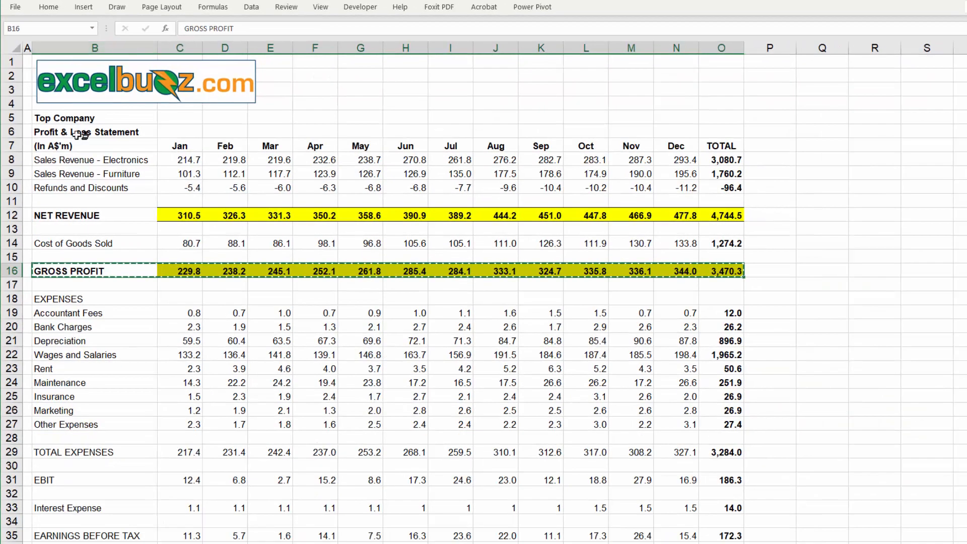
{"action": "left_click", "coordinate": [78, 451]}
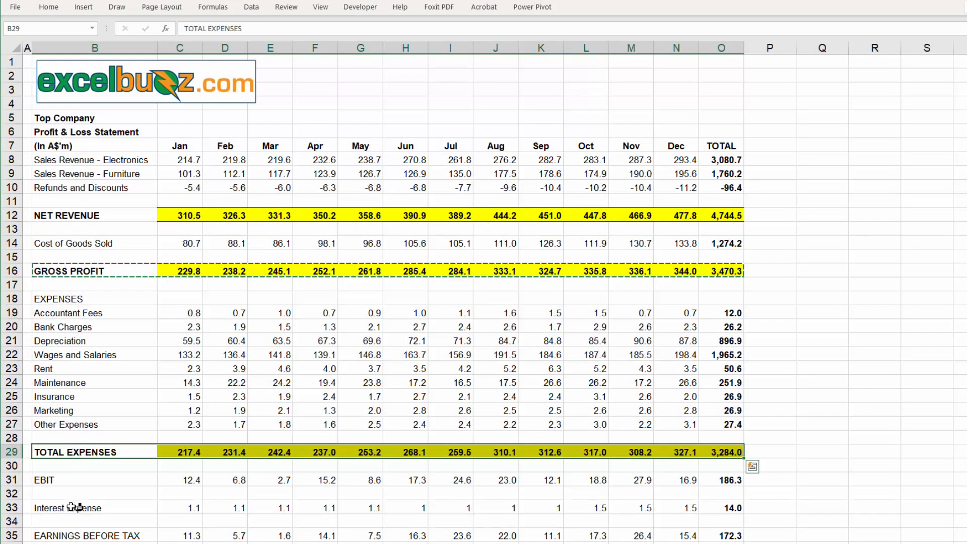
{"action": "left_click", "coordinate": [74, 482]}
{"action": "left_click", "coordinate": [75, 534]}
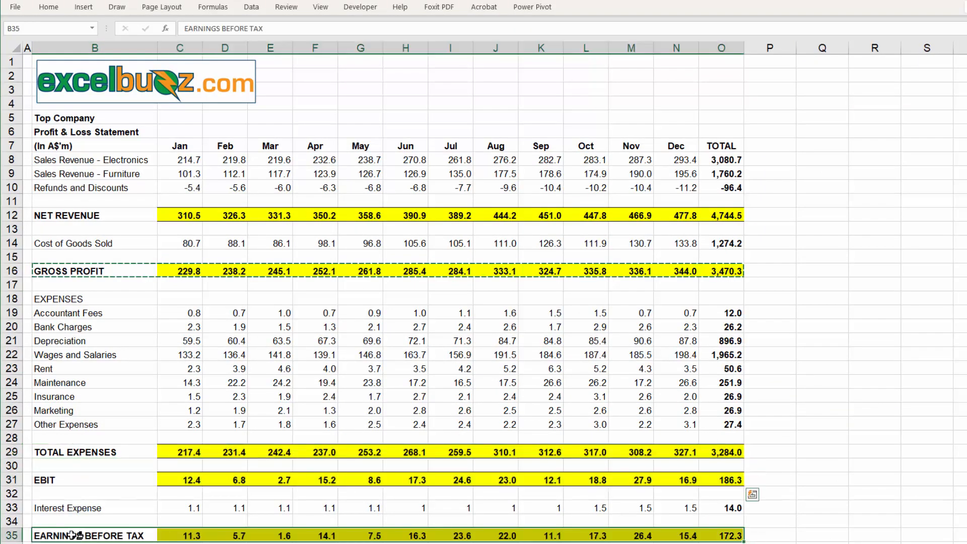
{"action": "scroll", "coordinate": [74, 533], "scroll_direction": "down", "scroll_amount": 4}
{"action": "left_click", "coordinate": [75, 425]}
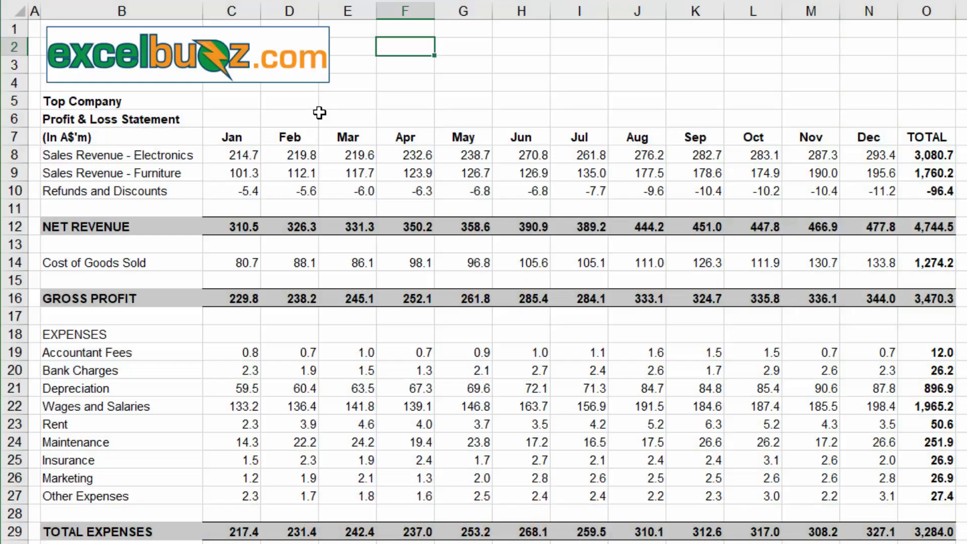
Add a running total beneath the Jan to Dec NET EARNINGS figures using Quick Analysis totals
{"action": "scroll", "coordinate": [227, 384], "scroll_direction": "down", "scroll_amount": 7}
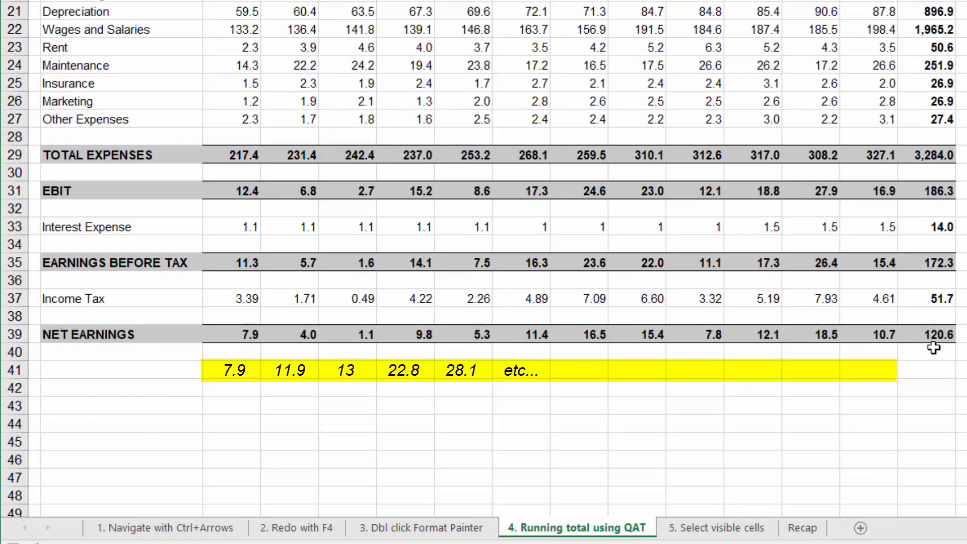
{"action": "left_click_drag", "start_coordinate": [234, 334], "coordinate": [864, 333]}
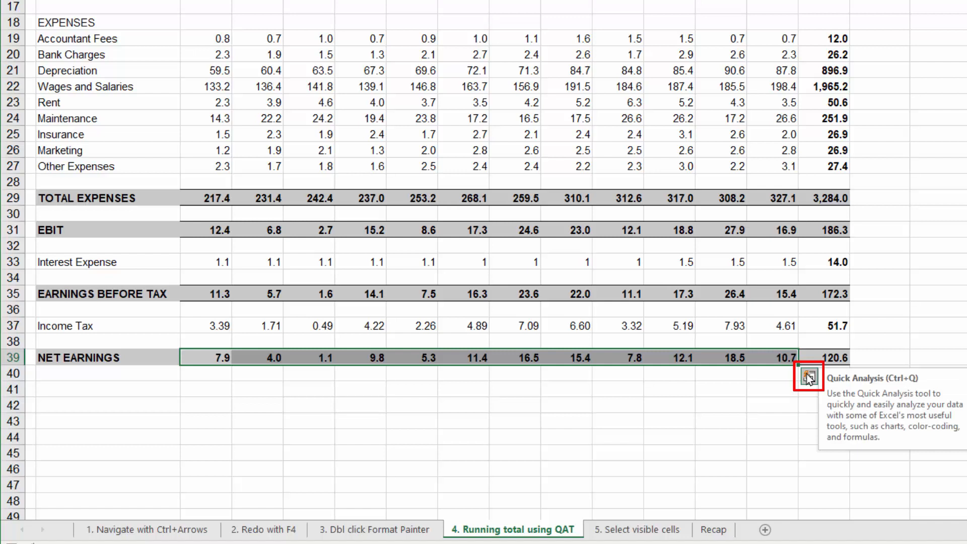
{"action": "key", "text": "ctrl+q"}
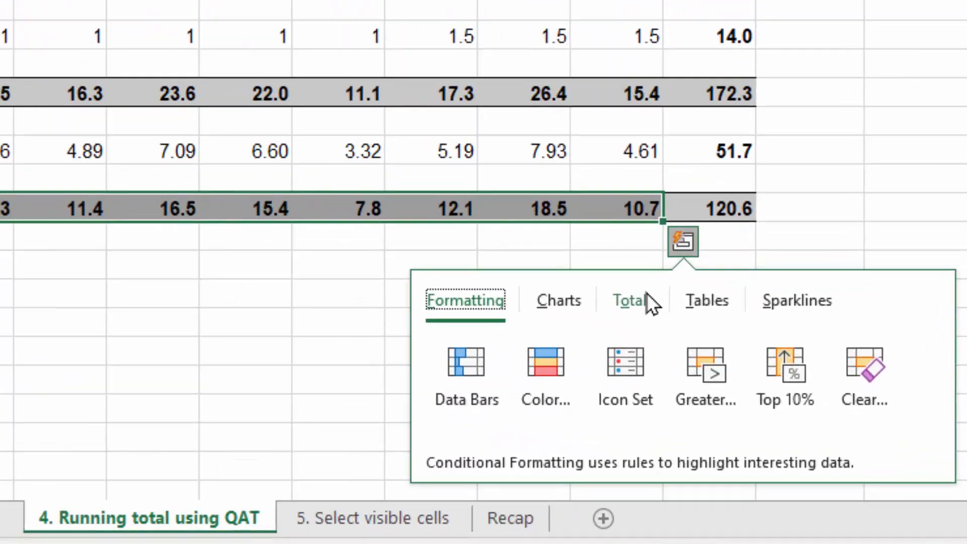
{"action": "left_click", "coordinate": [646, 294]}
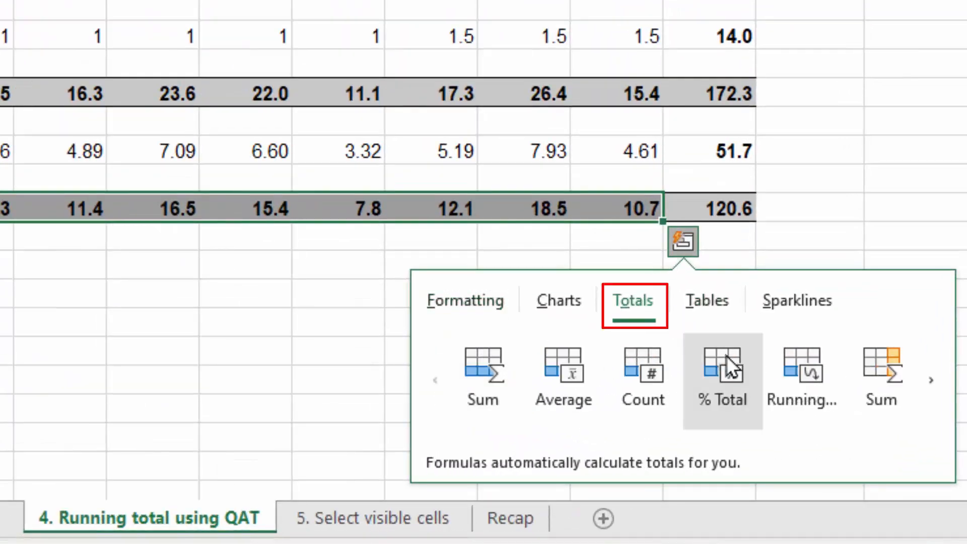
{"action": "left_click", "coordinate": [799, 368]}
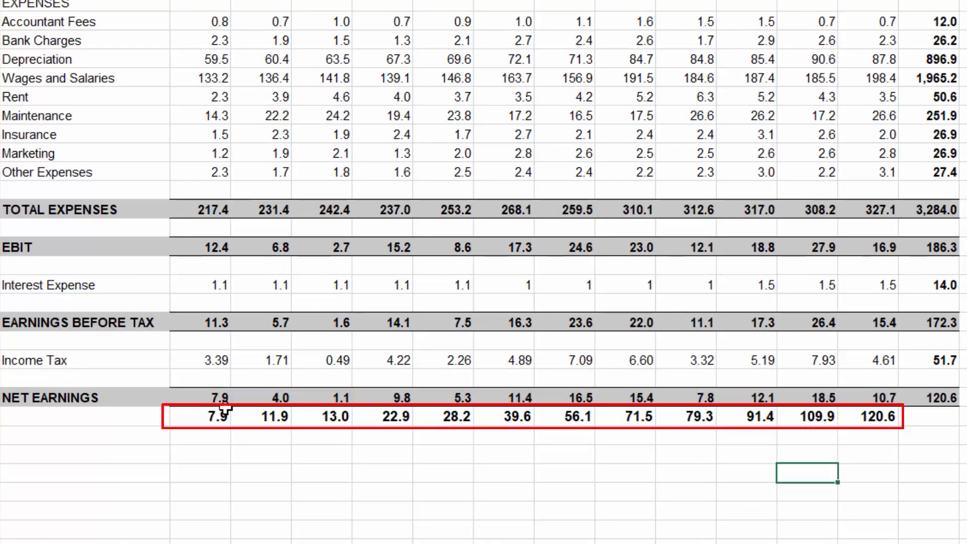
Examine the running total formulas cell by cell from January onwards to see how the summed range grows
{"action": "left_click", "coordinate": [201, 415]}
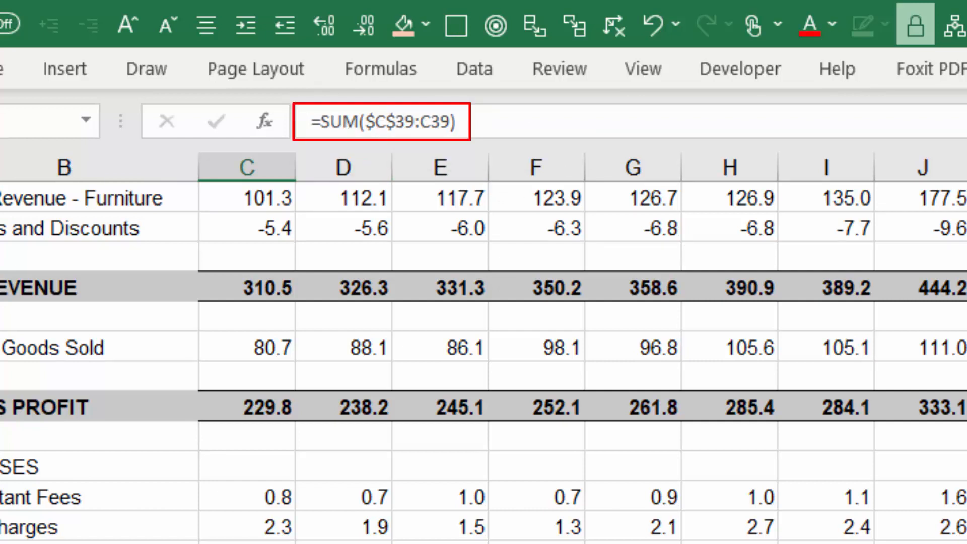
{"action": "key", "text": "Right"}
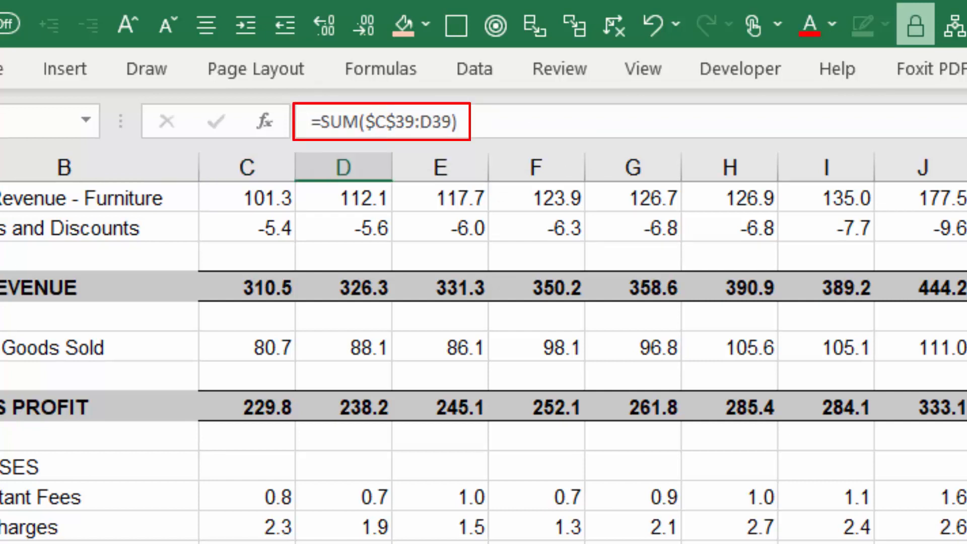
{"action": "key", "text": "Right"}
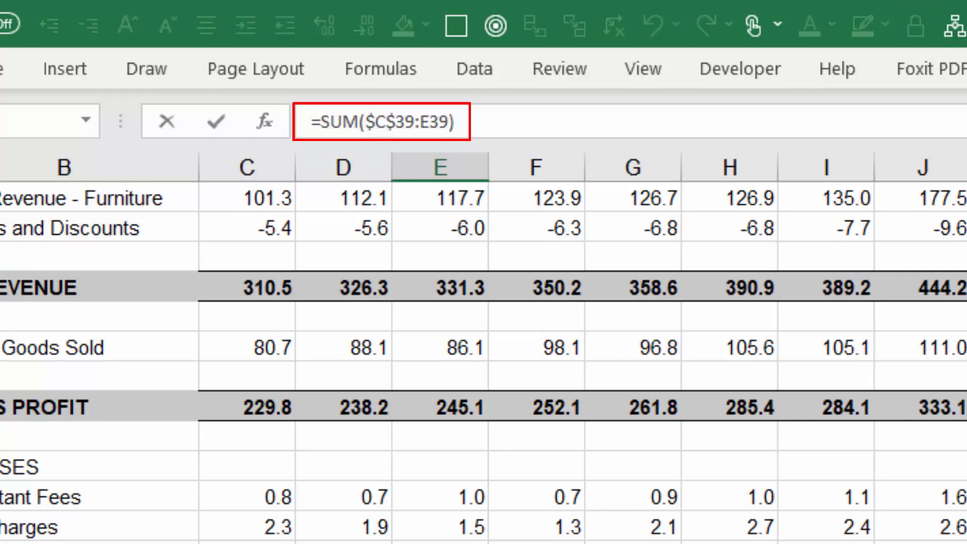
{"action": "key", "text": "Right"}
{"action": "key", "text": "Tab"}
{"action": "key", "text": "F2"}
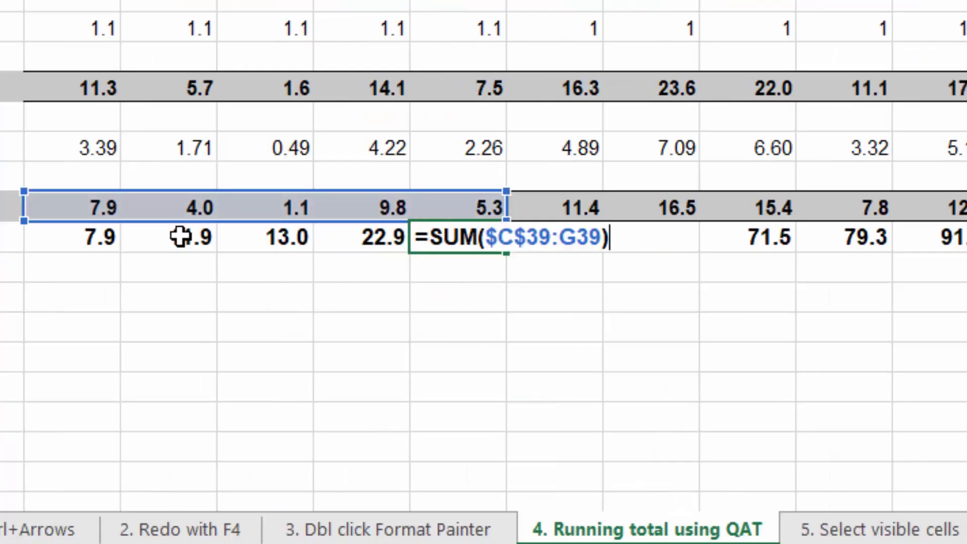
{"action": "key", "text": "Tab"}
{"action": "key", "text": "F2"}
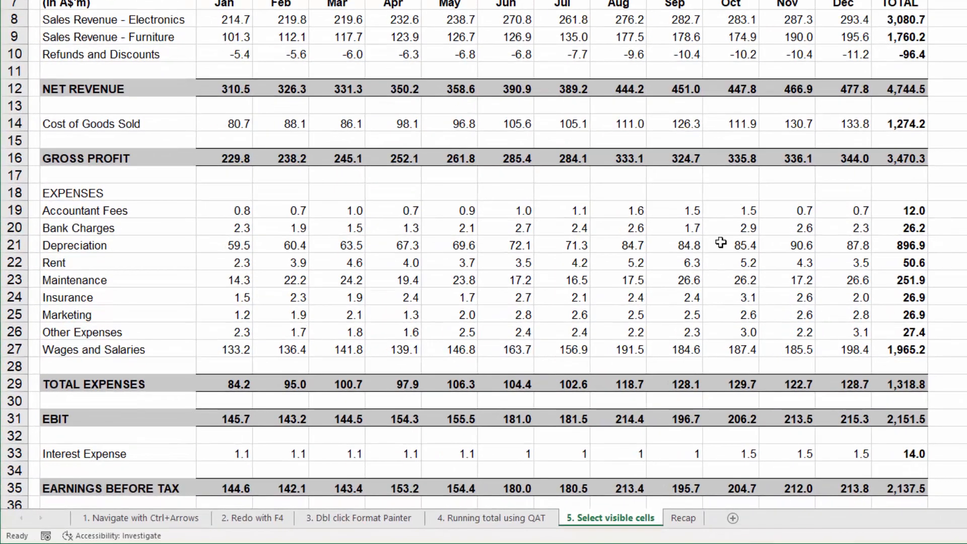
Mark the Depreciation, Maintenance and Wages and Salaries rows with an x in the column just after TOTAL
{"action": "left_click", "coordinate": [411, 247]}
{"action": "left_click", "coordinate": [963, 246]}
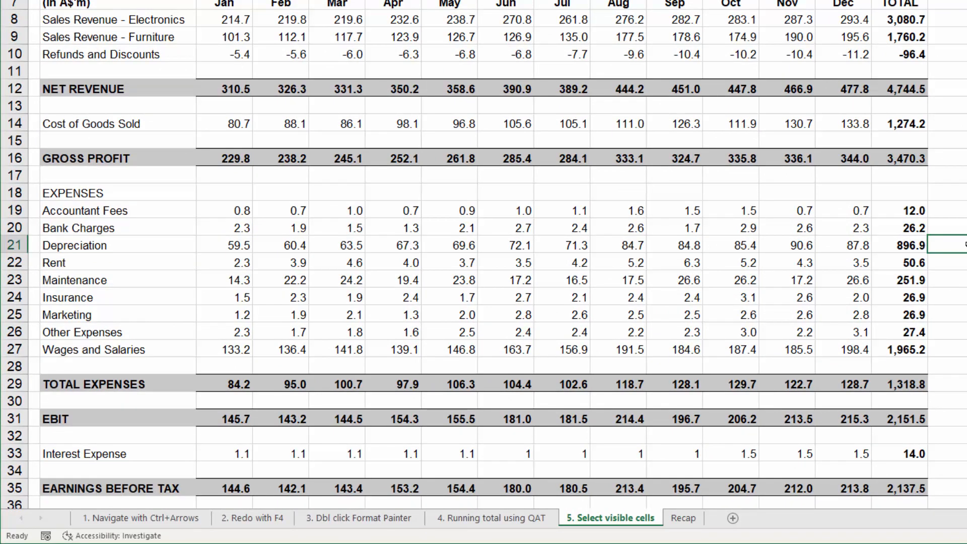
{"action": "type", "text": "x"}
{"action": "key", "text": "Down"}
{"action": "key", "text": "Down"}
{"action": "type", "text": "x"}
{"action": "key", "text": "Down"}
{"action": "key", "text": "Down"}
{"action": "key", "text": "Down"}
{"action": "key", "text": "Down"}
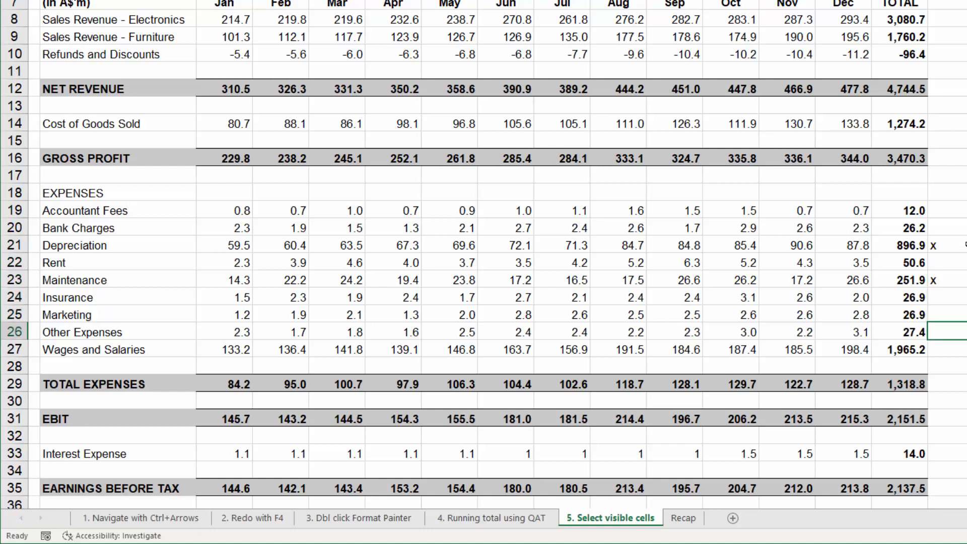
{"action": "type", "text": "x"}
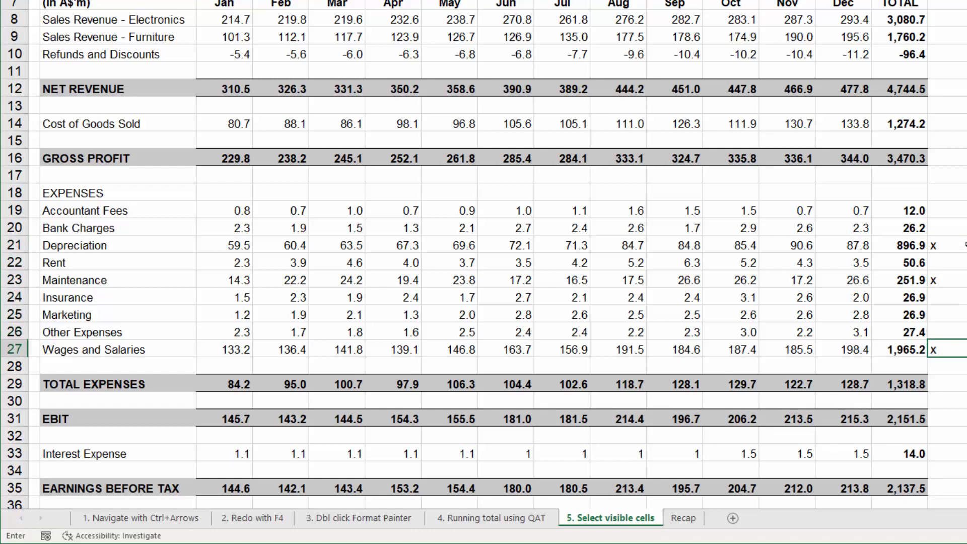
Hide rows 19 and 20, Accountant Fees and Bank Charges
{"action": "left_click", "coordinate": [941, 218]}
{"action": "key", "text": "shift+Down"}
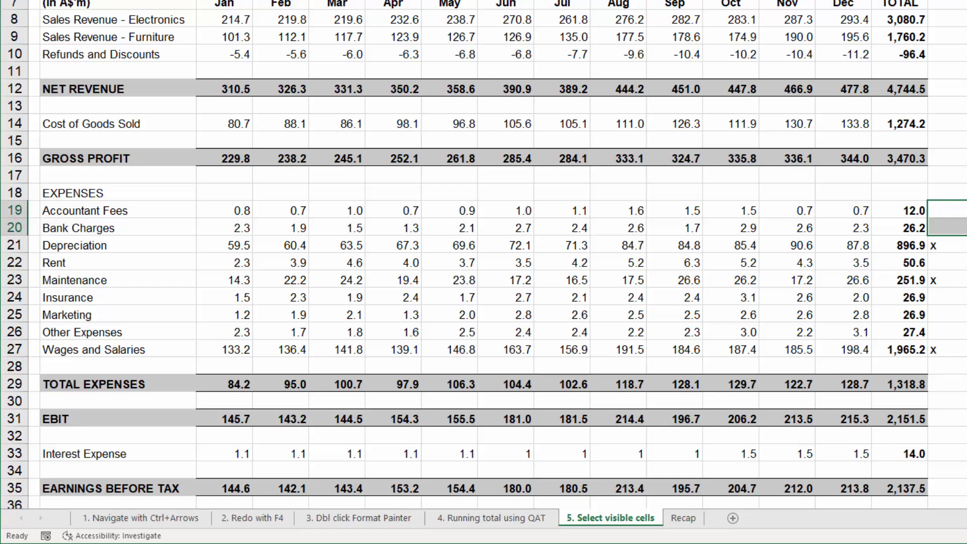
{"action": "key", "text": "alt+o"}
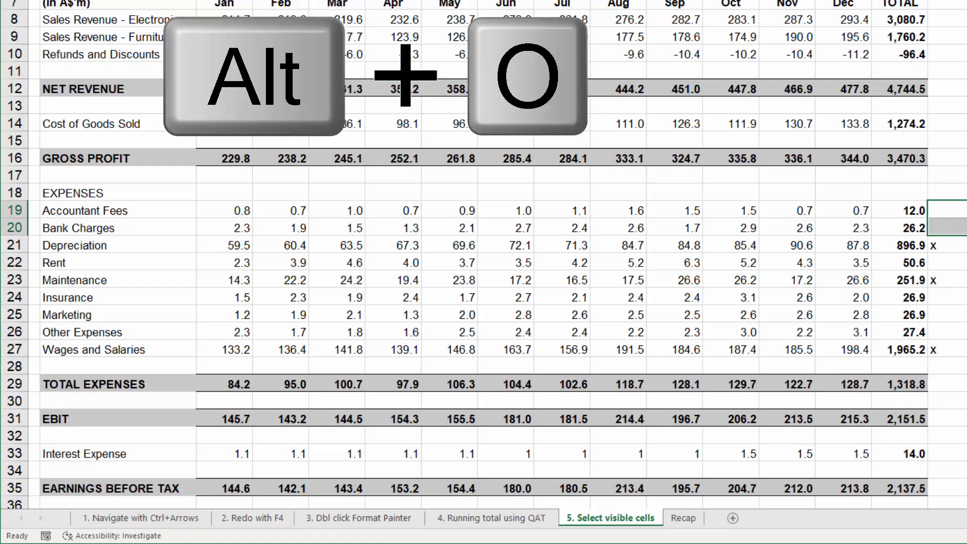
{"action": "key", "text": "r"}
{"action": "key", "text": "h"}
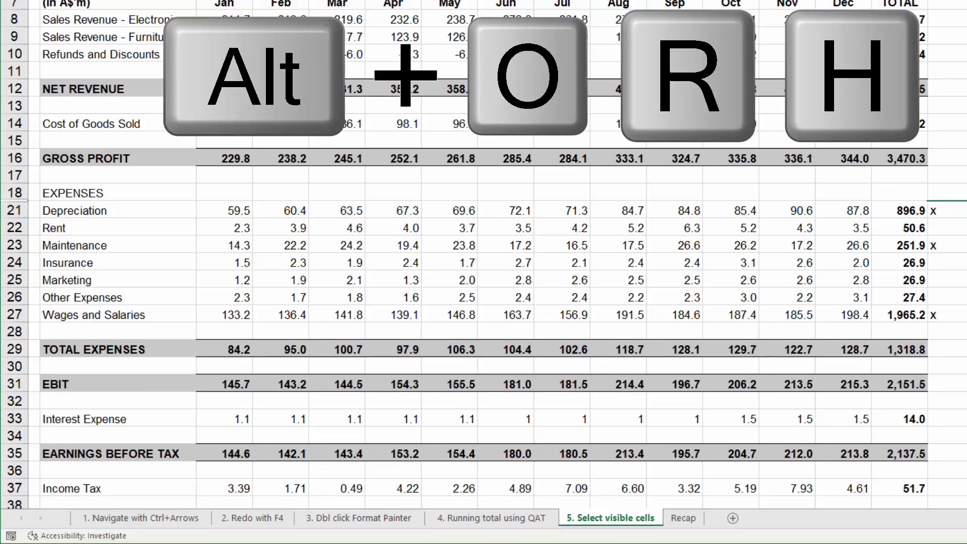
Hide the unmarked expense rows 22 and 24 to 26, Rent, Insurance, Marketing and Other Expenses, by repeating the last hide
{"action": "key", "text": "Down"}
{"action": "key", "text": "Down"}
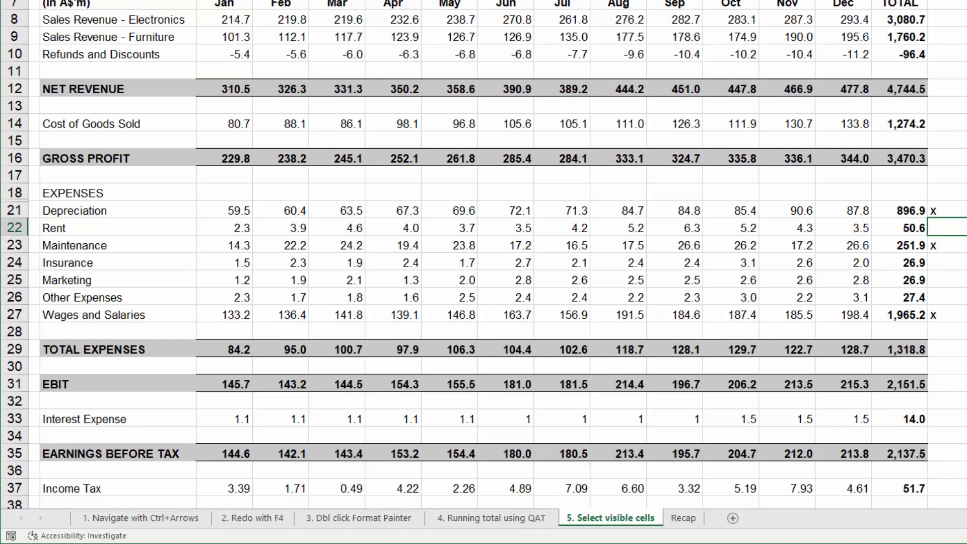
{"action": "key", "text": "F4"}
{"action": "key", "text": "Down"}
{"action": "key", "text": "Down"}
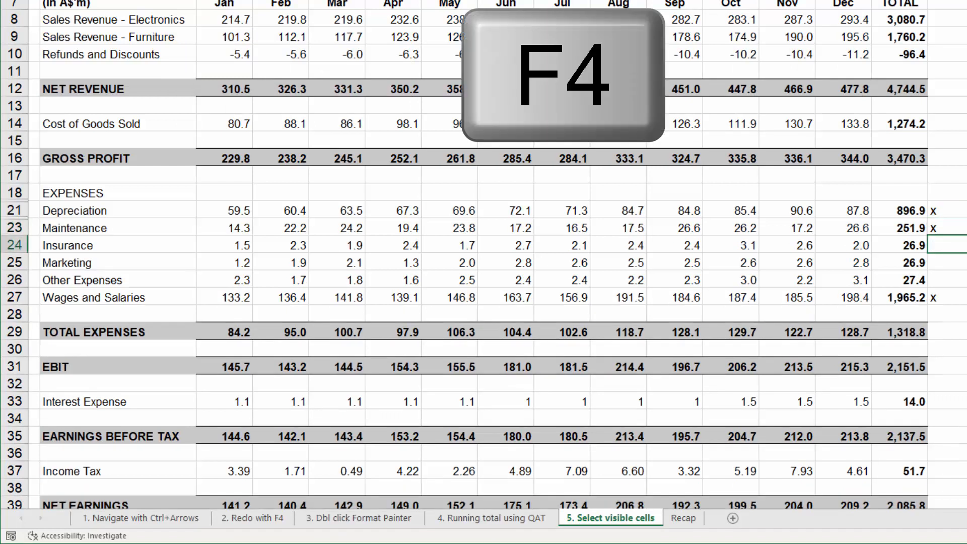
{"action": "key", "text": "shift+Down"}
{"action": "key", "text": "shift+Down"}
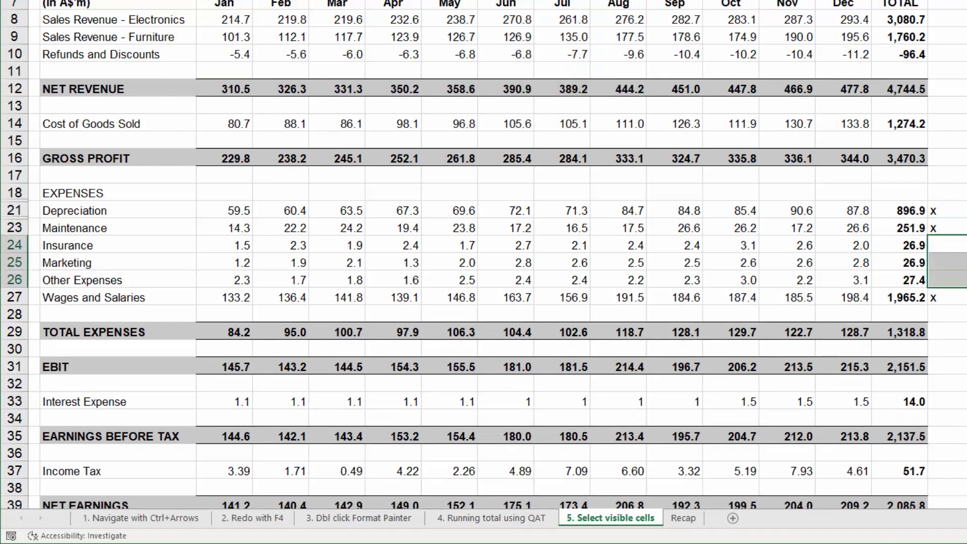
{"action": "key", "text": "F4"}
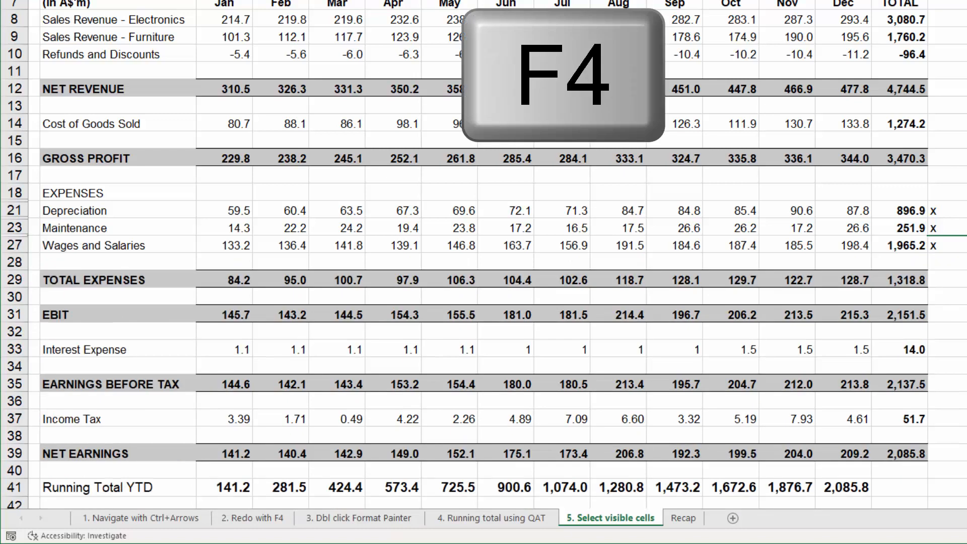
{"action": "key", "text": "Up"}
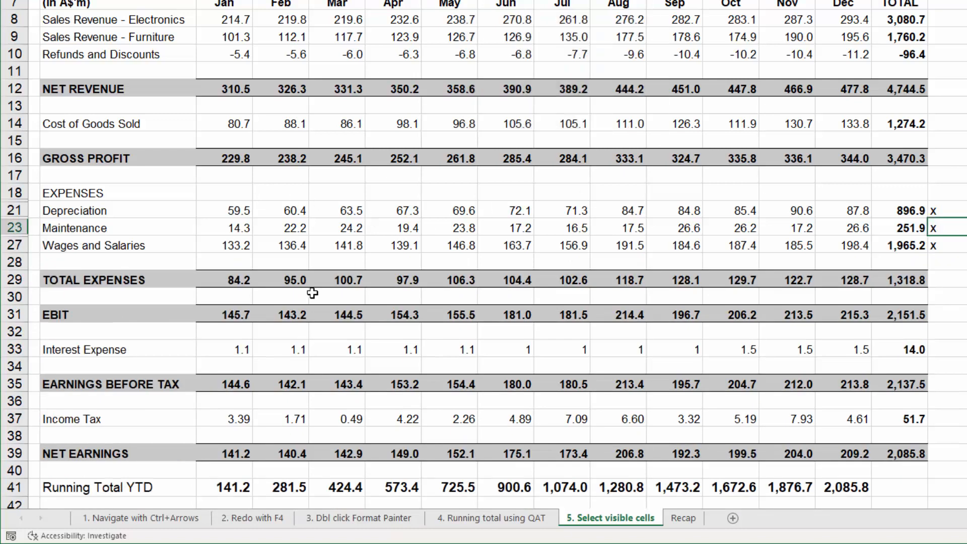
Format the Jan to Dec figures from Depreciation to Wages and Salaries with a light orange fill, bold and italic
{"action": "left_click_drag", "start_coordinate": [234, 210], "coordinate": [854, 246]}
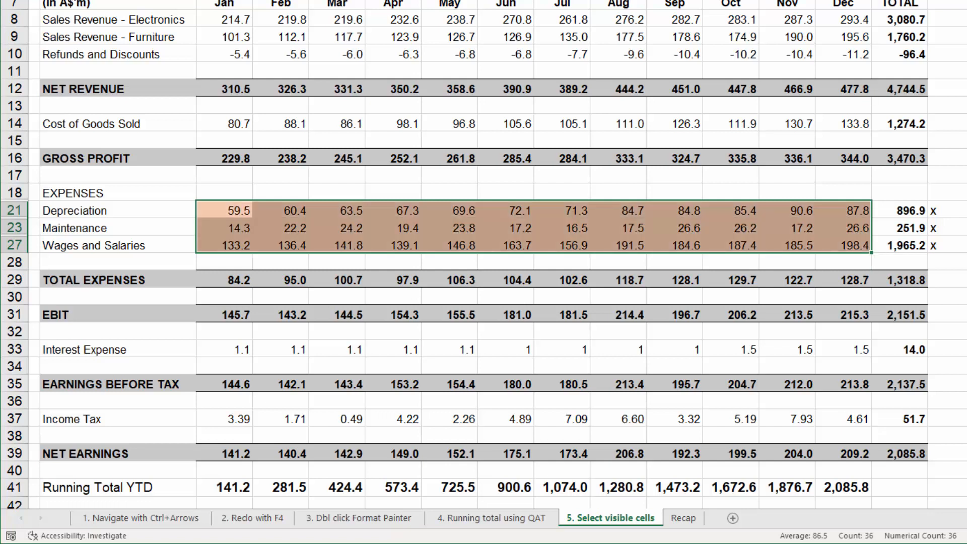
{"action": "key", "text": "ctrl+b"}
{"action": "key", "text": "ctrl+i"}
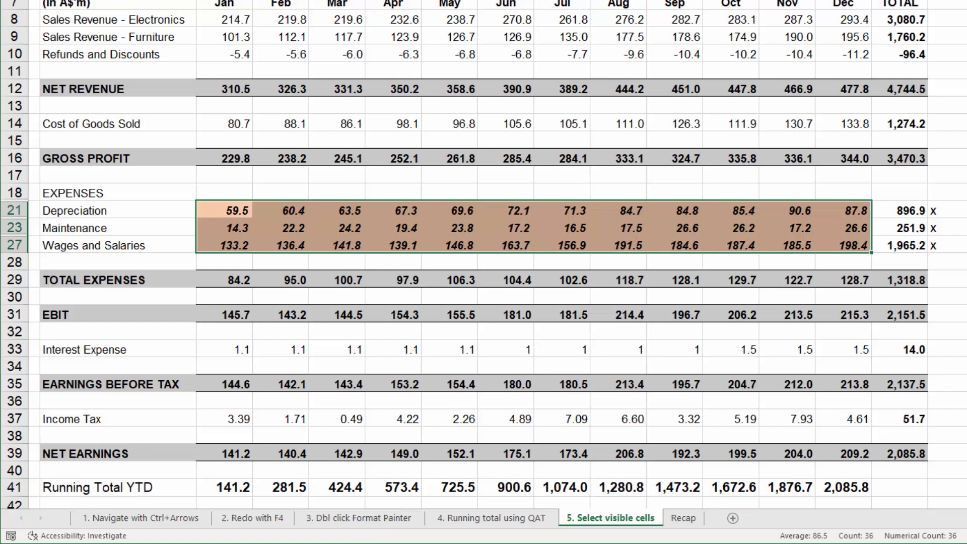
Unhide the hidden expense rows between rows 18 and 28
{"action": "left_click_drag", "start_coordinate": [842, 193], "coordinate": [841, 260]}
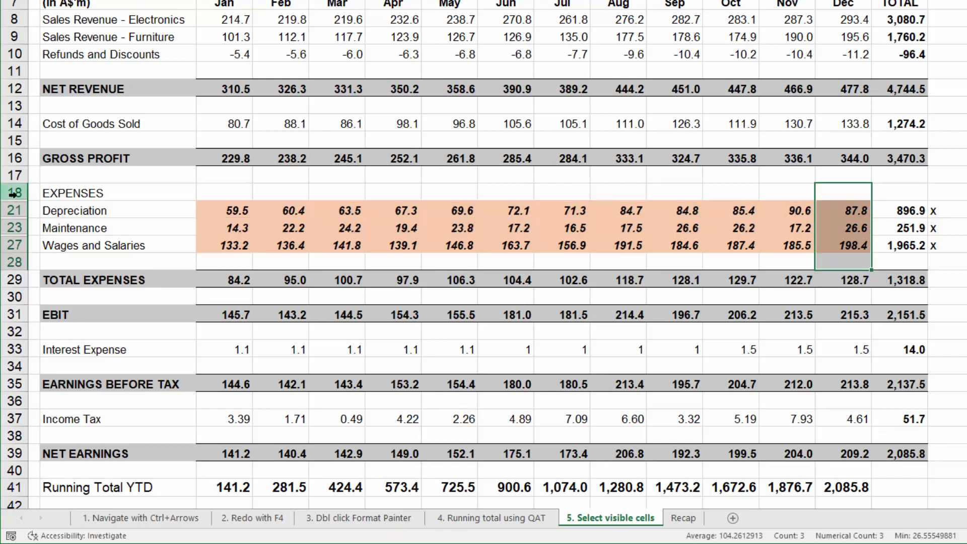
{"action": "left_click_drag", "start_coordinate": [13, 194], "coordinate": [12, 262]}
{"action": "right_click", "coordinate": [17, 224]}
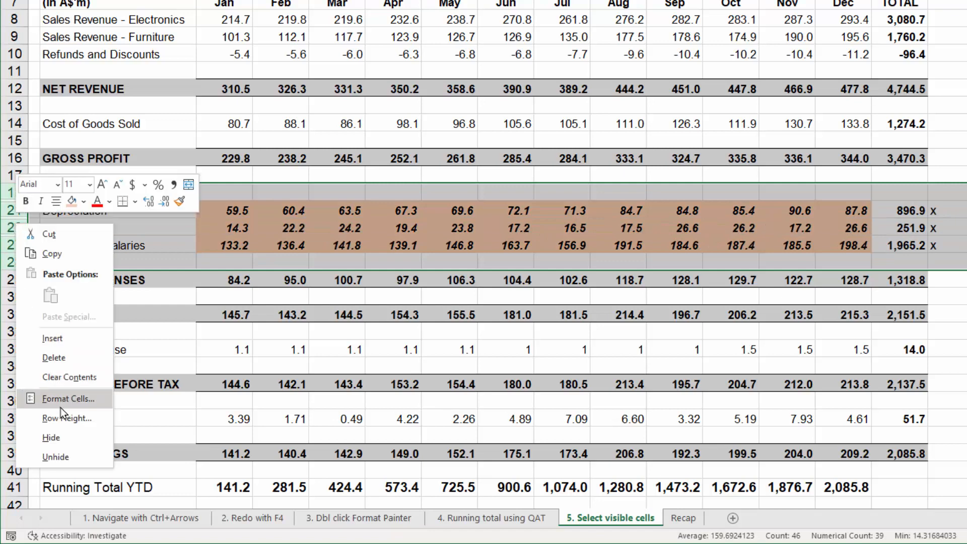
{"action": "left_click", "coordinate": [59, 455]}
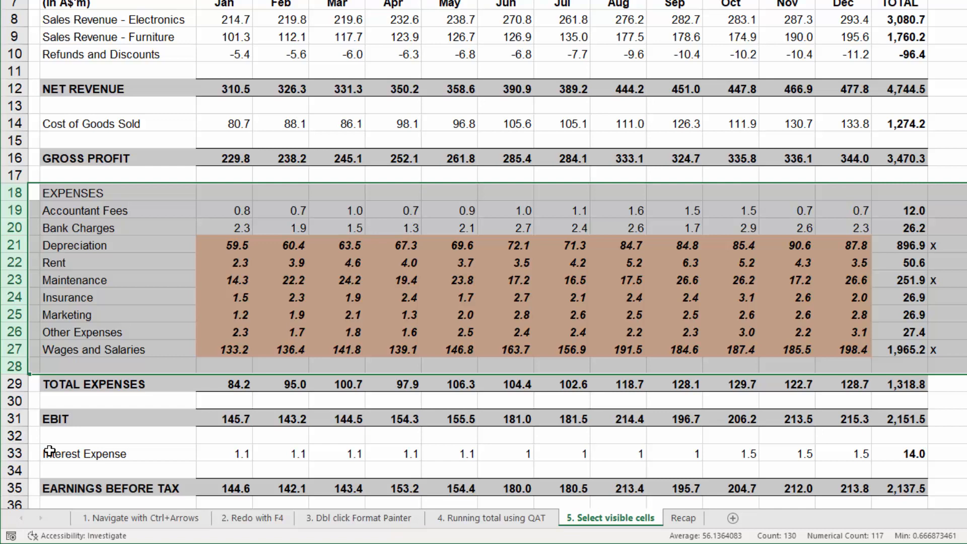
Undo the unhiding of the expense rows and the orange fill, bold and italic formatting
{"action": "key", "text": "ctrl+z"}
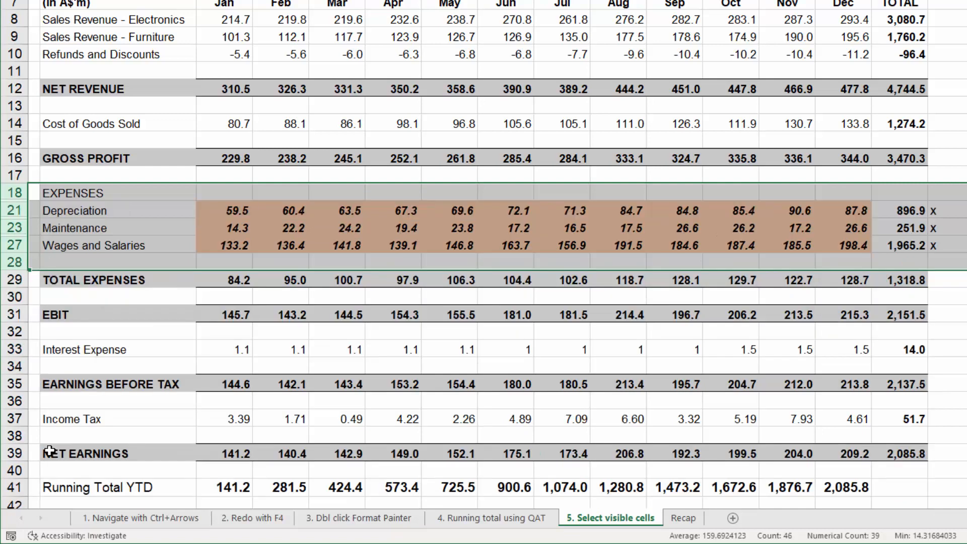
{"action": "key", "text": "shift+Up"}
{"action": "key", "text": "shift+Up"}
{"action": "key", "text": "shift+Up"}
{"action": "key", "text": "shift+Up"}
{"action": "key", "text": "ctrl+z"}
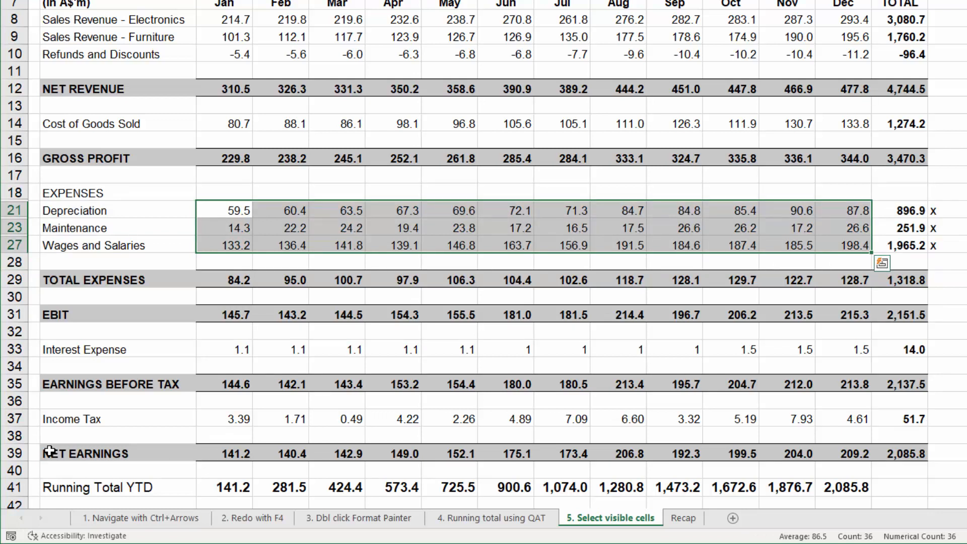
Select only the visible Jan to Dec cells of Depreciation, Maintenance and Wages and Salaries and apply light orange fill, bold and italic
{"action": "left_click_drag", "start_coordinate": [226, 211], "coordinate": [853, 249]}
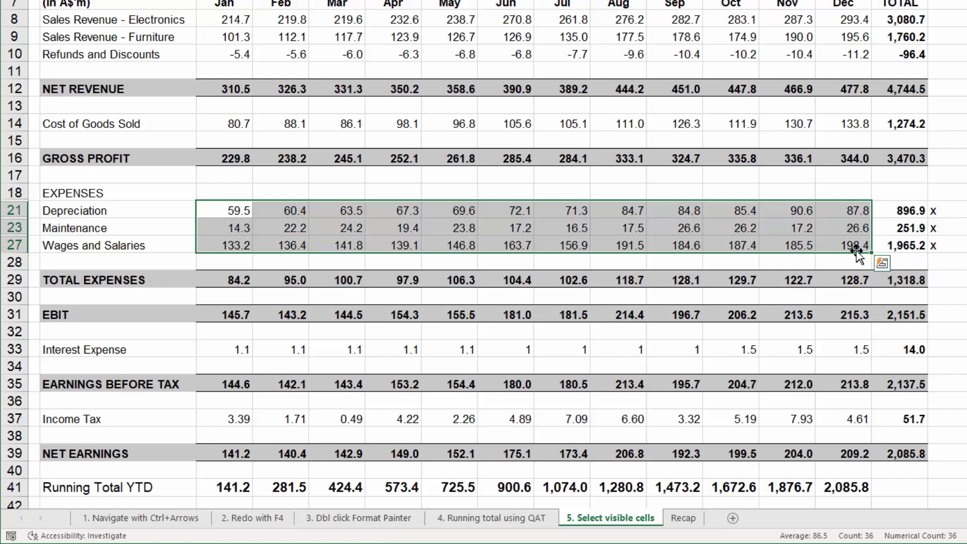
{"action": "key", "text": "alt+semicolon"}
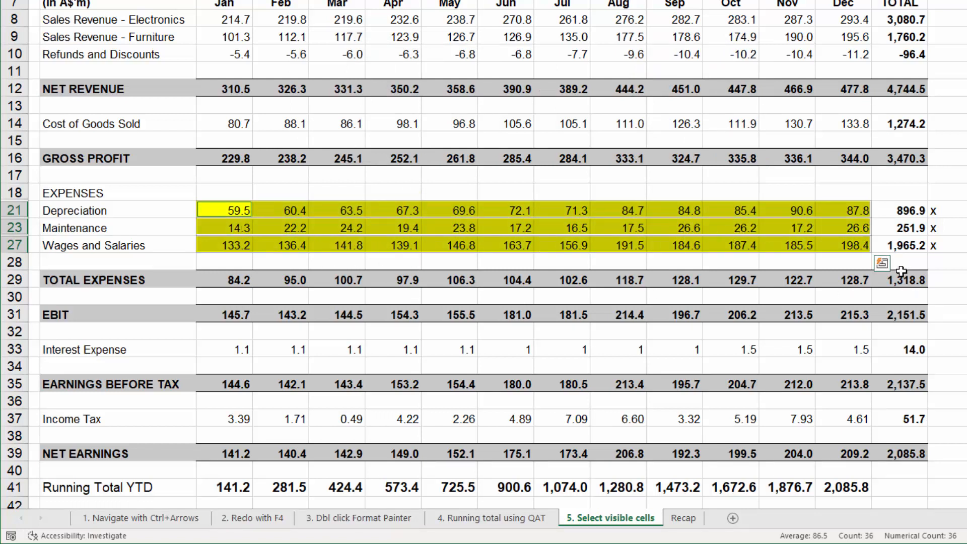
{"action": "left_click", "coordinate": [810, 2]}
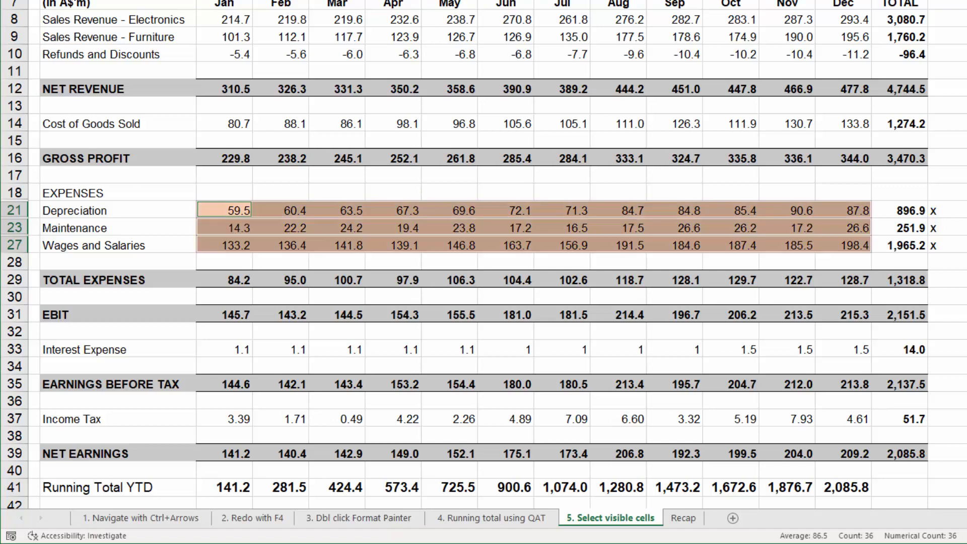
{"action": "key", "text": "ctrl+i"}
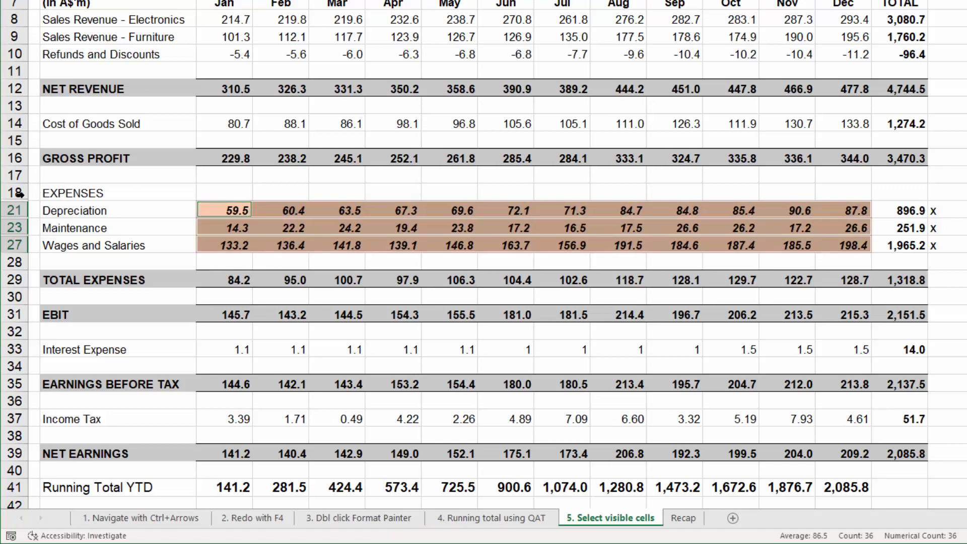
Unhide all expense rows between rows 18 and 28 and deselect them
{"action": "left_click_drag", "start_coordinate": [14, 192], "coordinate": [11, 245]}
{"action": "right_click", "coordinate": [11, 245]}
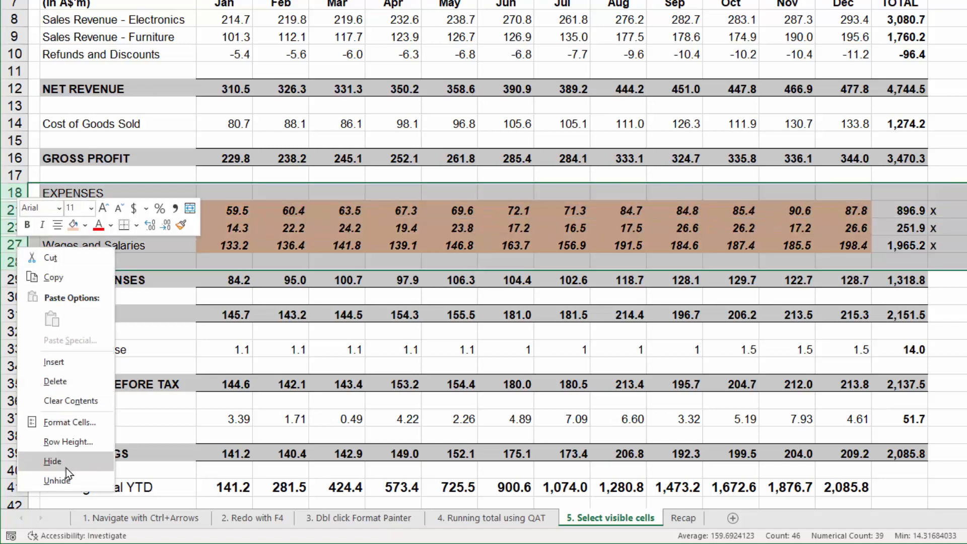
{"action": "left_click", "coordinate": [67, 484]}
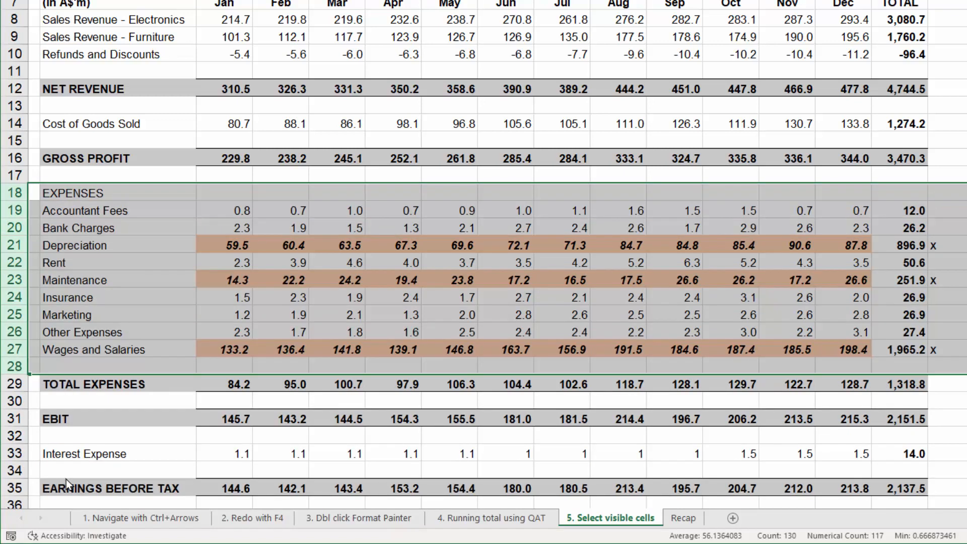
{"action": "left_click", "coordinate": [236, 313]}
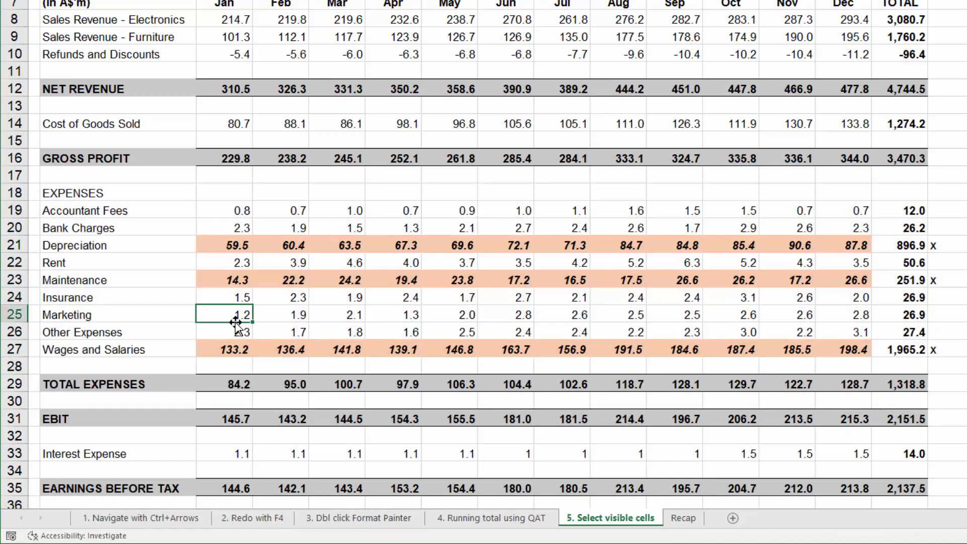